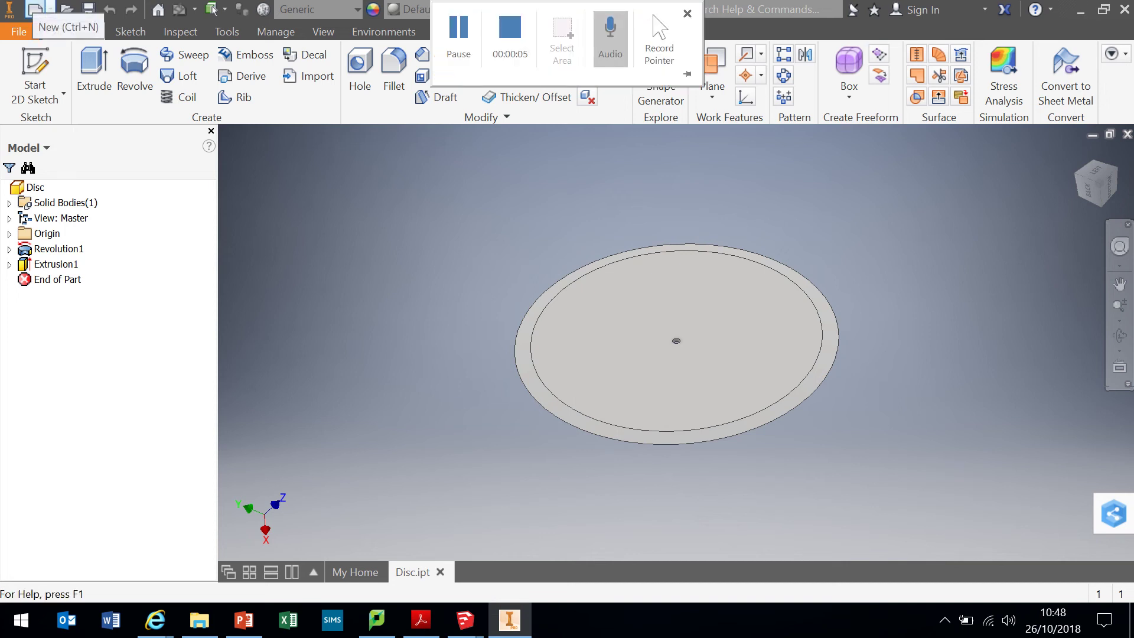
# - Create a new part from the metric Standard (mm).ipt template and start a 2D sketch on the horizontal XZ plane
pyautogui.click(35, 9)
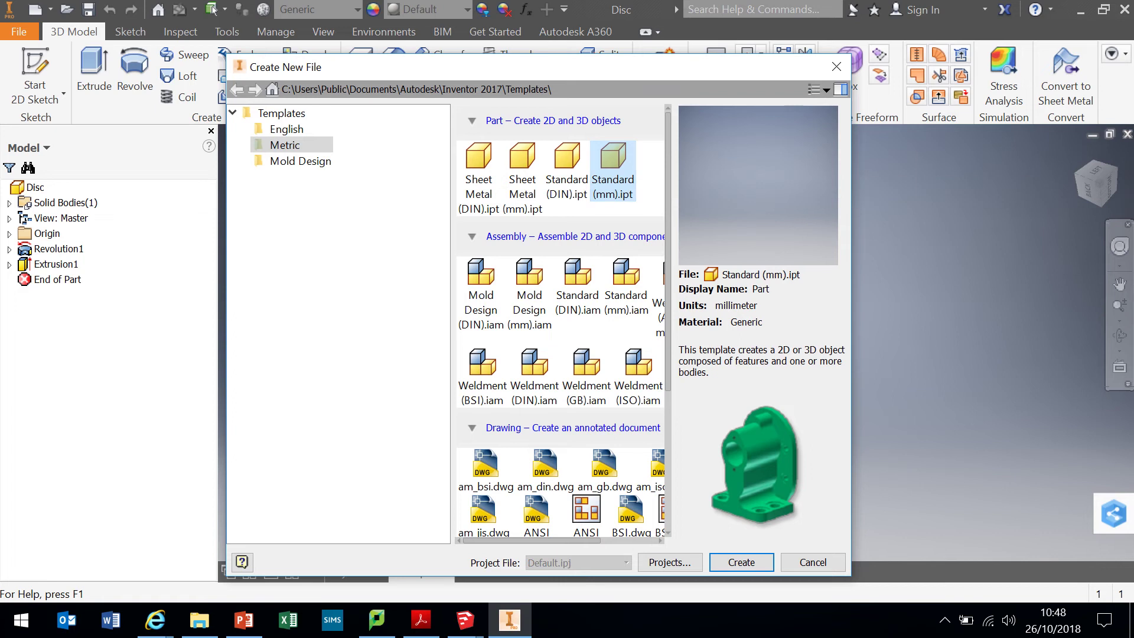
pyautogui.click(742, 562)
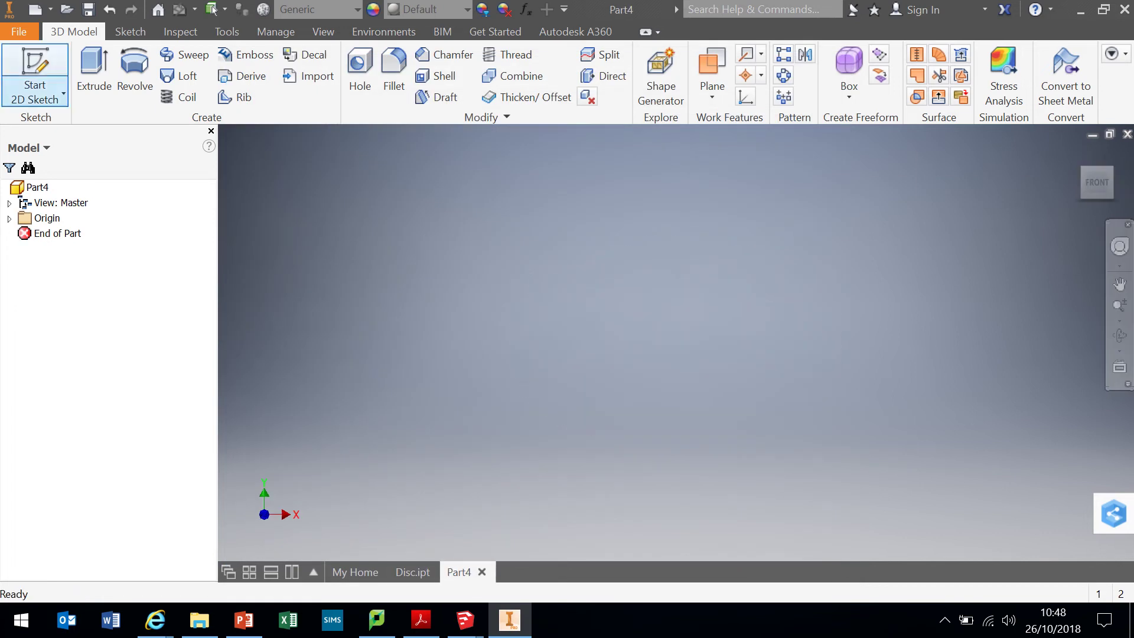
pyautogui.click(63, 94)
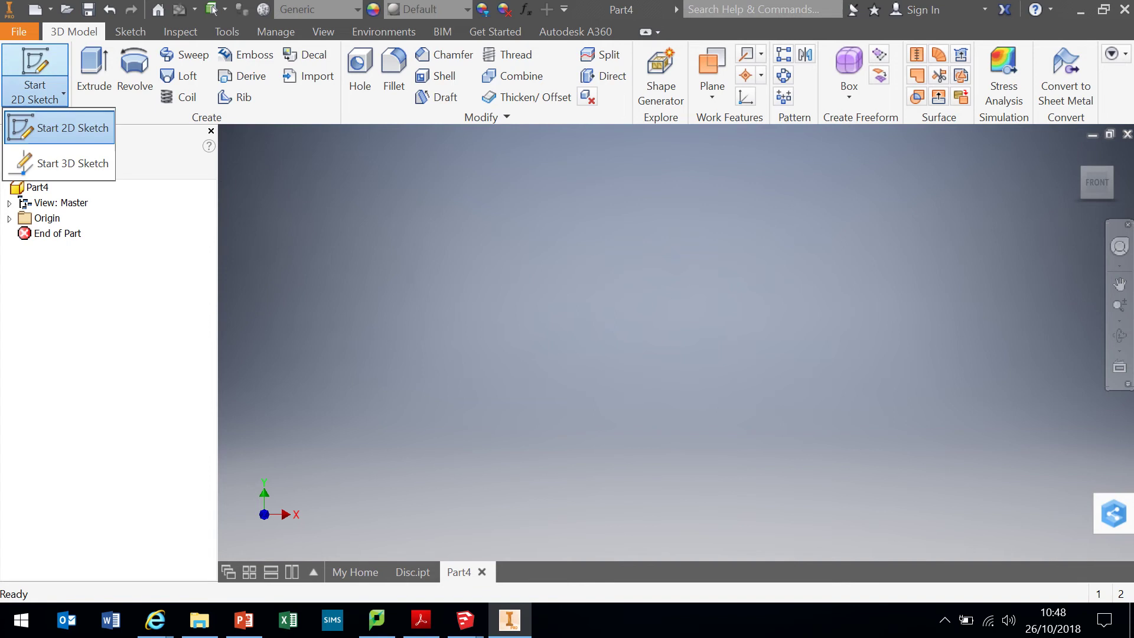
pyautogui.click(65, 126)
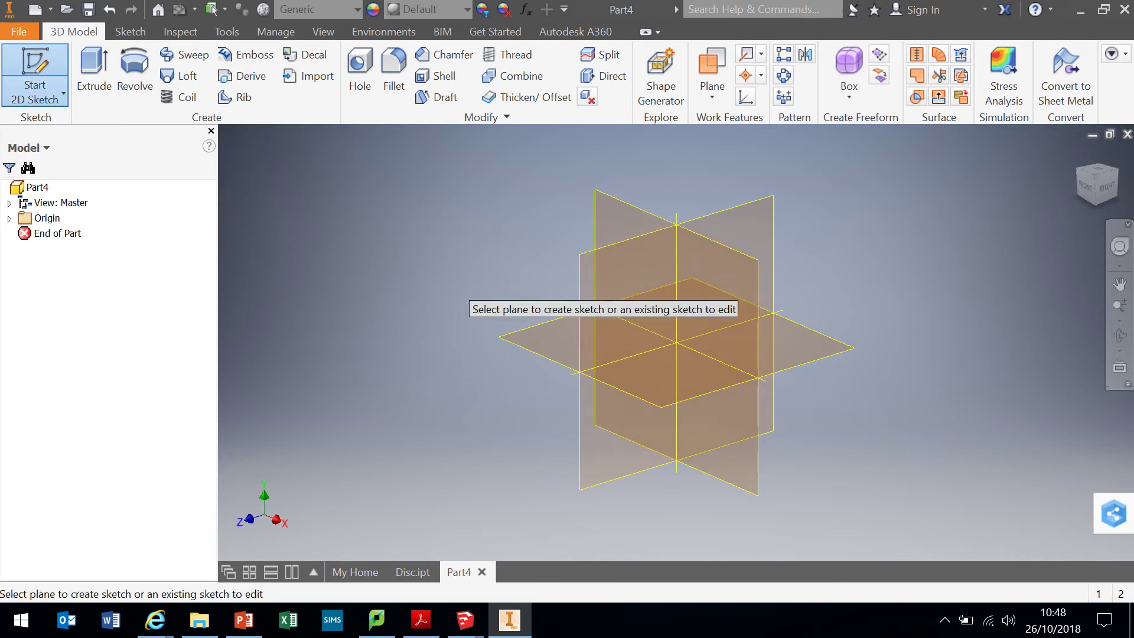
pyautogui.click(555, 349)
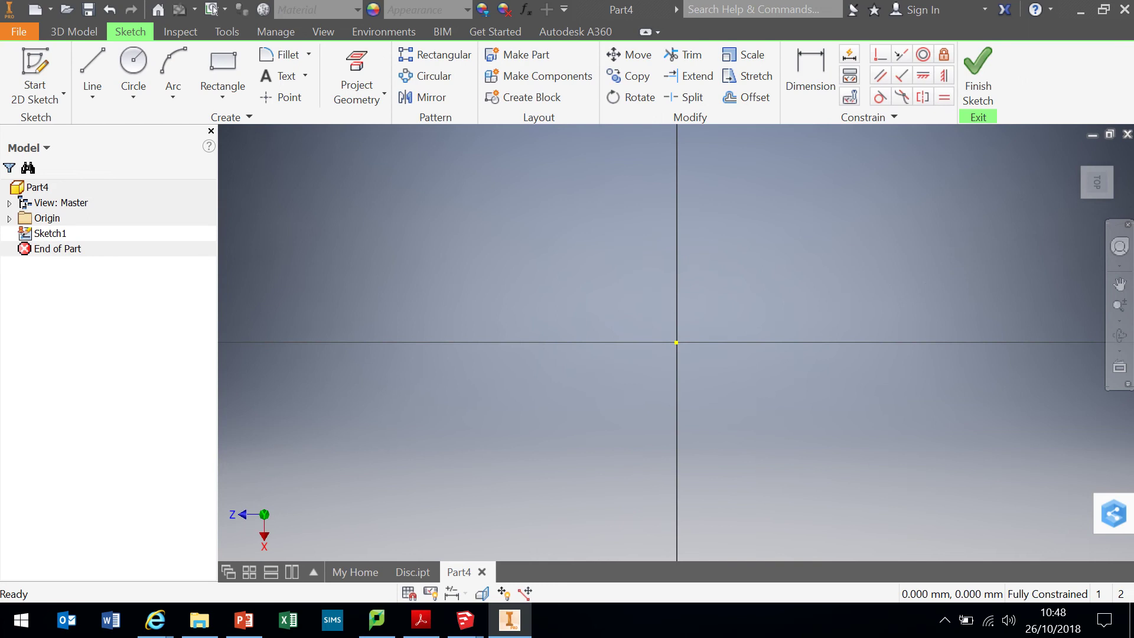
# - Draw a 12 mm horizontal line from the origin towards the right along the sketch axis
pyautogui.click(93, 65)
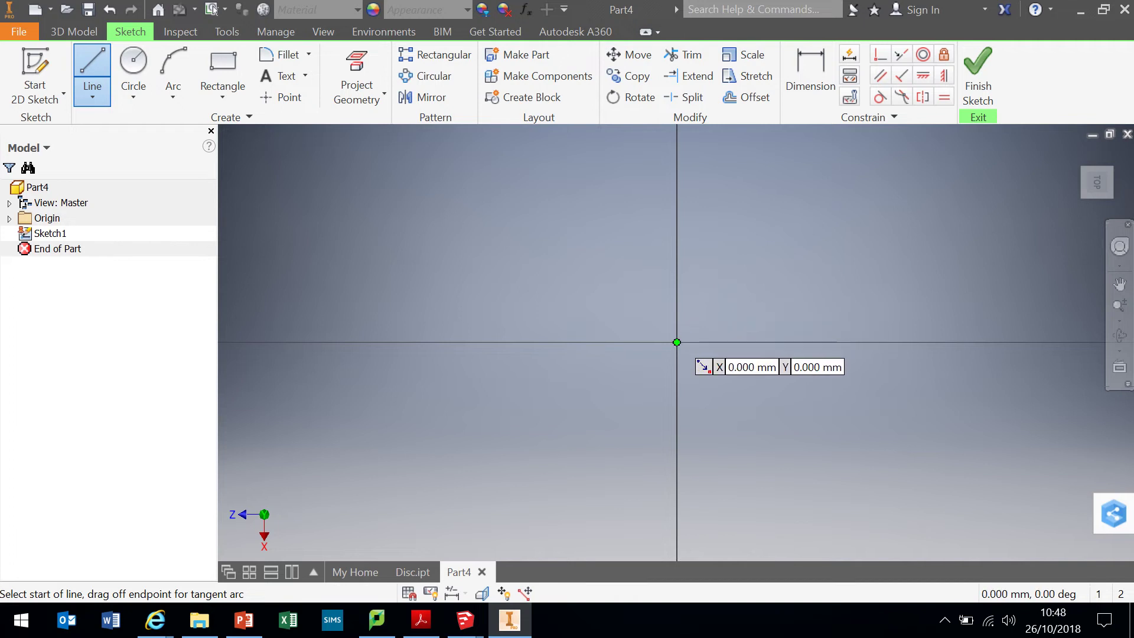
pyautogui.click(677, 342)
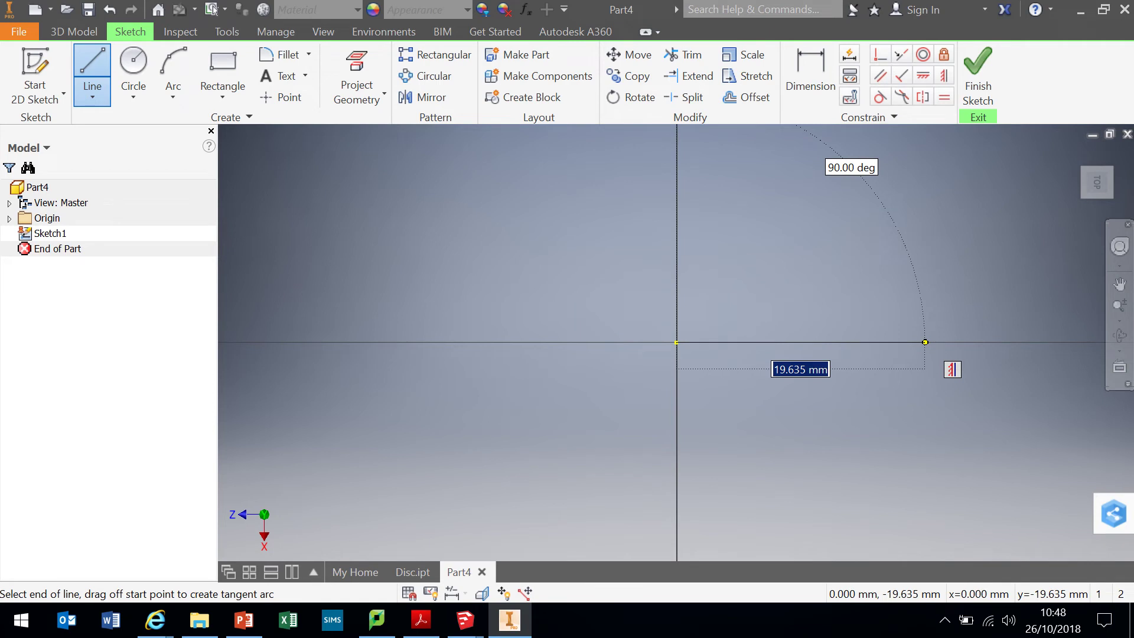
pyautogui.write('12')
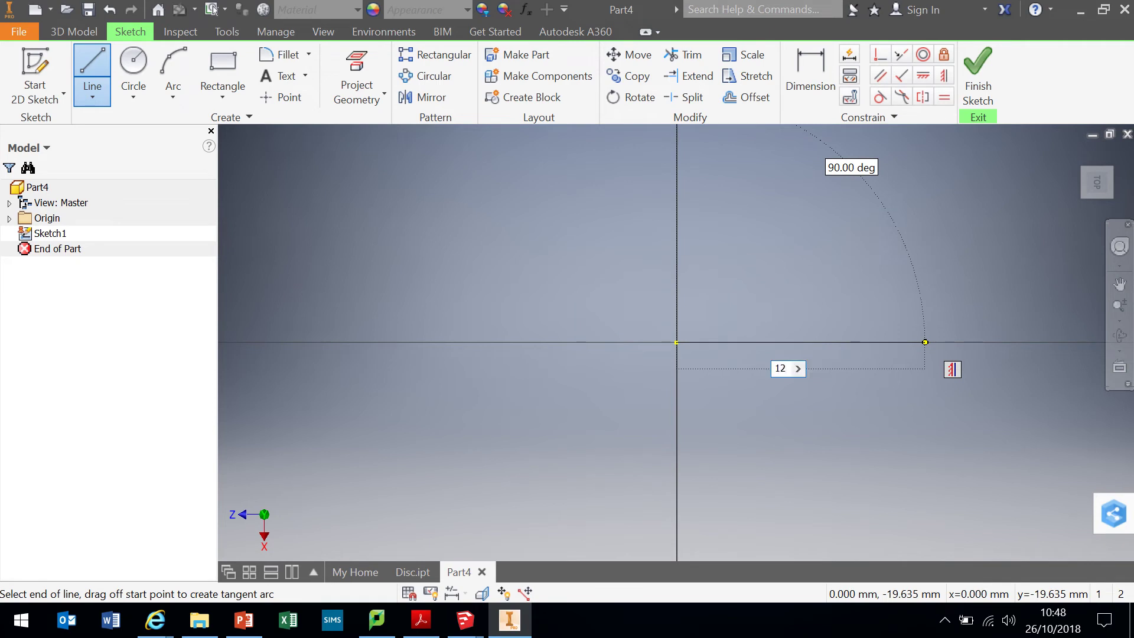
pyautogui.press('Return')
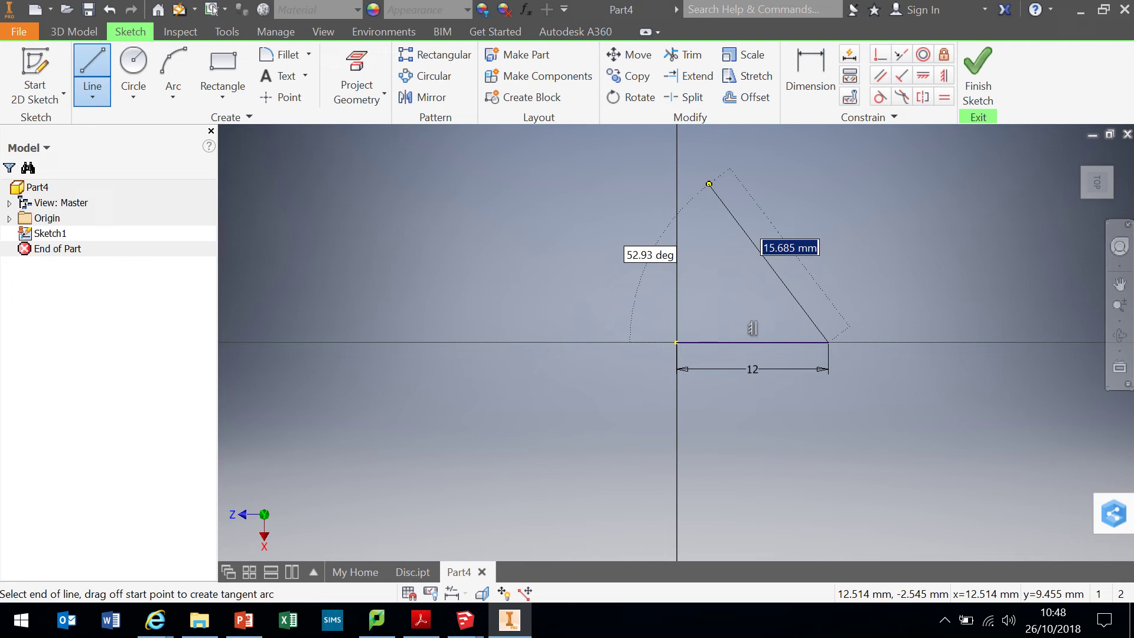
pyautogui.press('Escape')
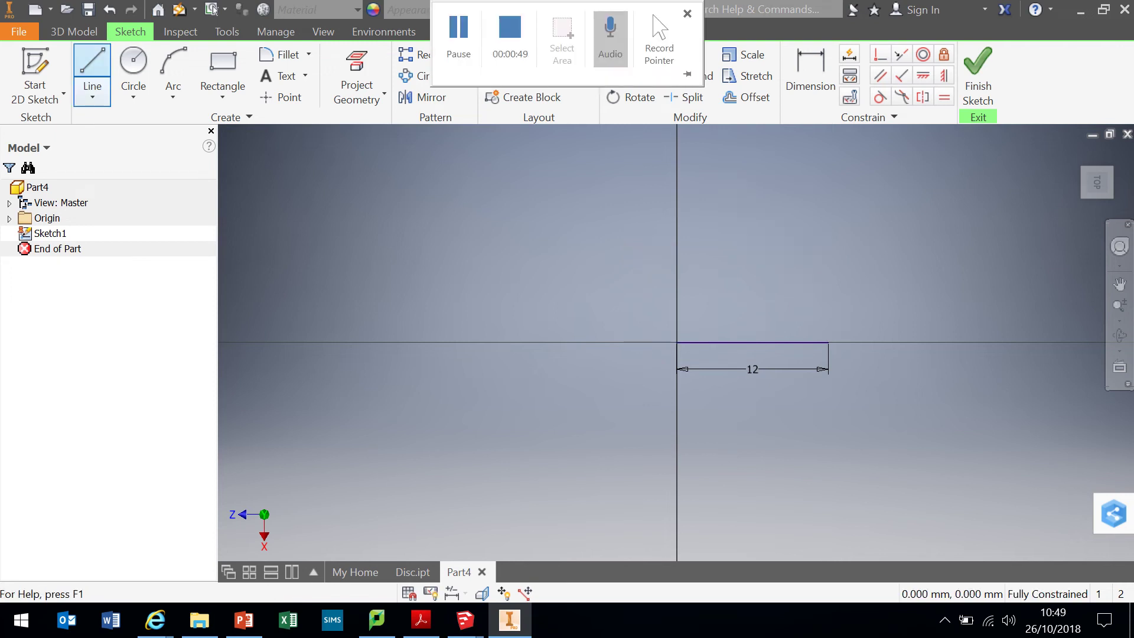
# - Draw a 55 mm line from the origin, sloping up to the left at 70 degrees from the vertical axis
pyautogui.press('l')
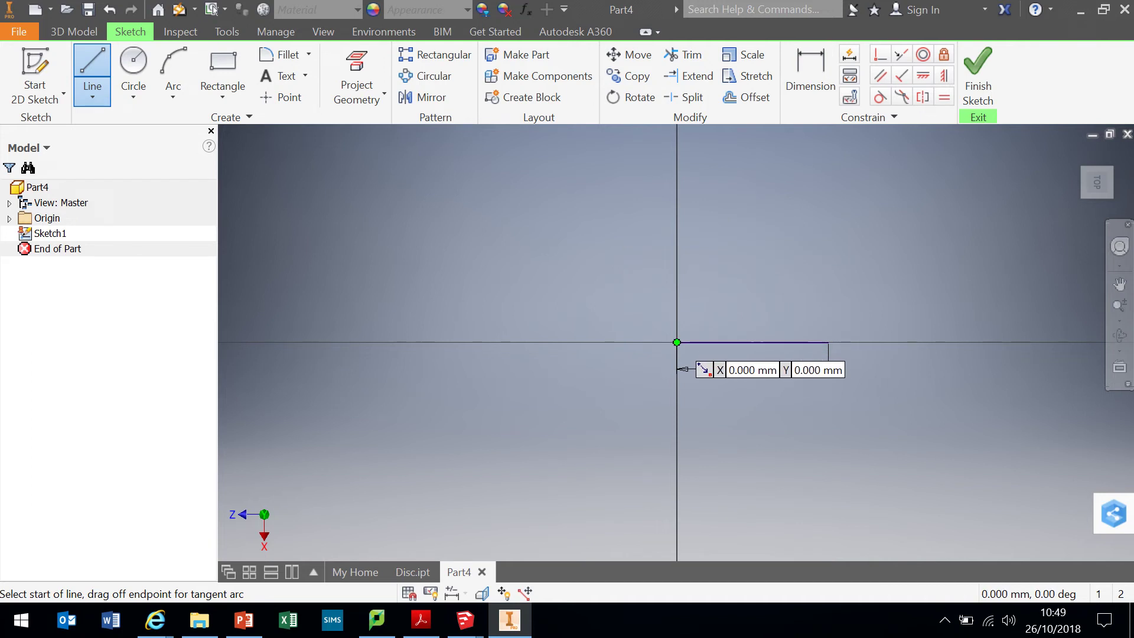
pyautogui.click(676, 342)
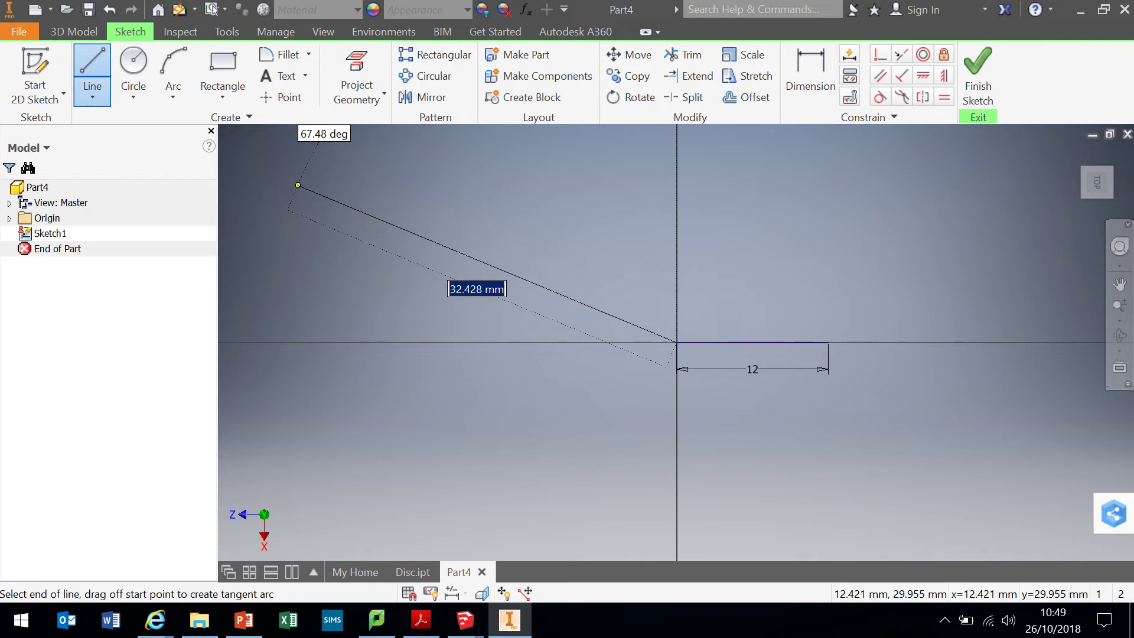
pyautogui.write('55')
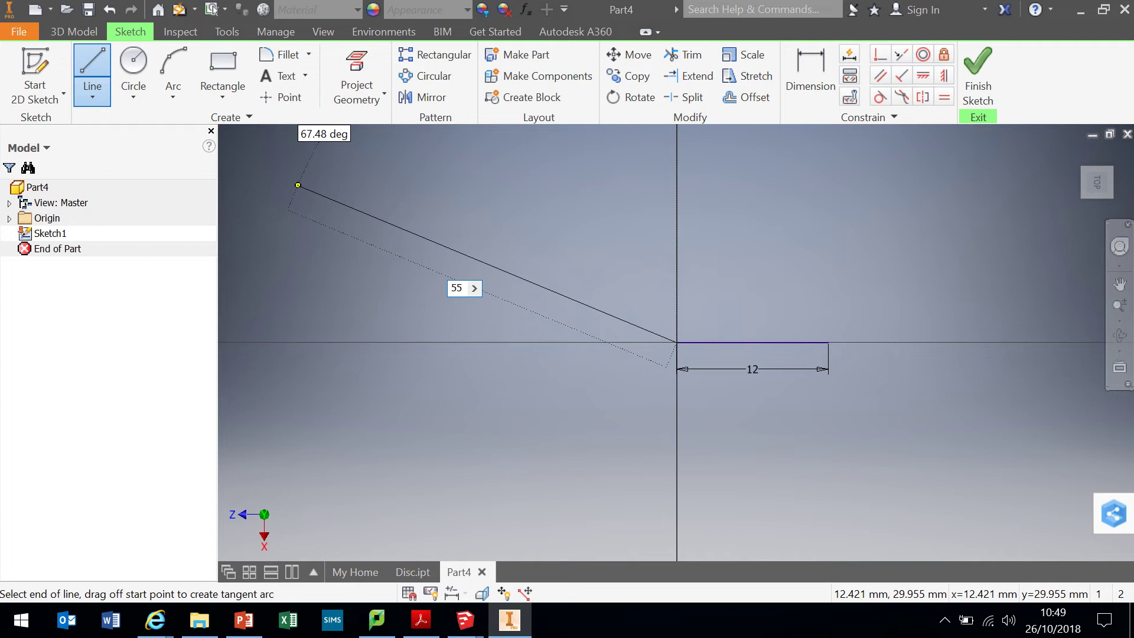
pyautogui.press('Tab')
pyautogui.write('70')
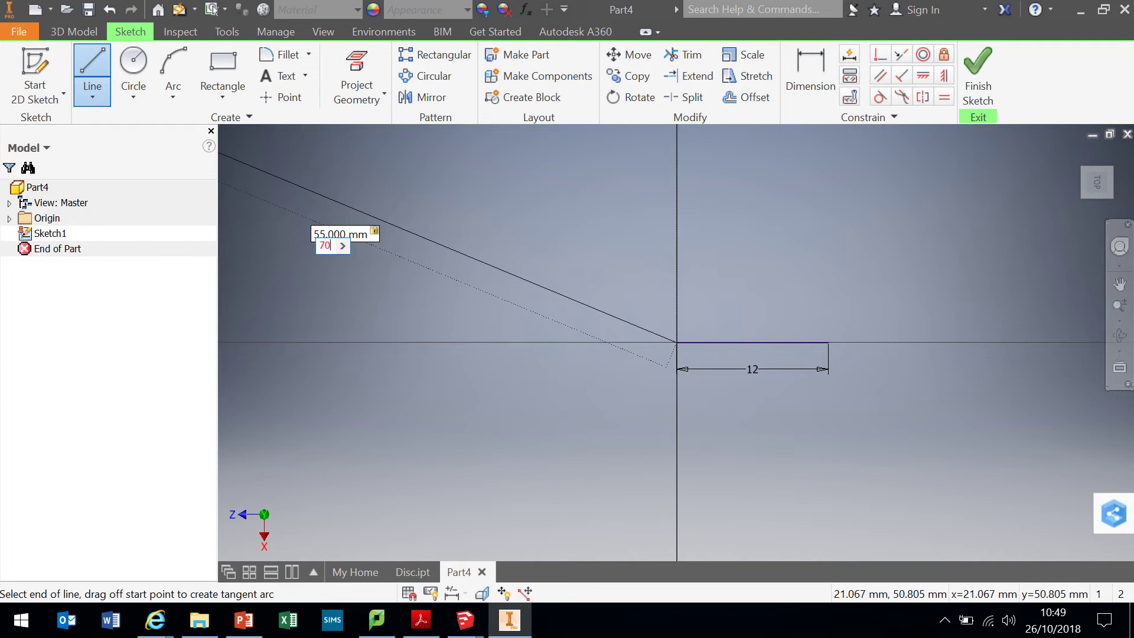
pyautogui.press('Return')
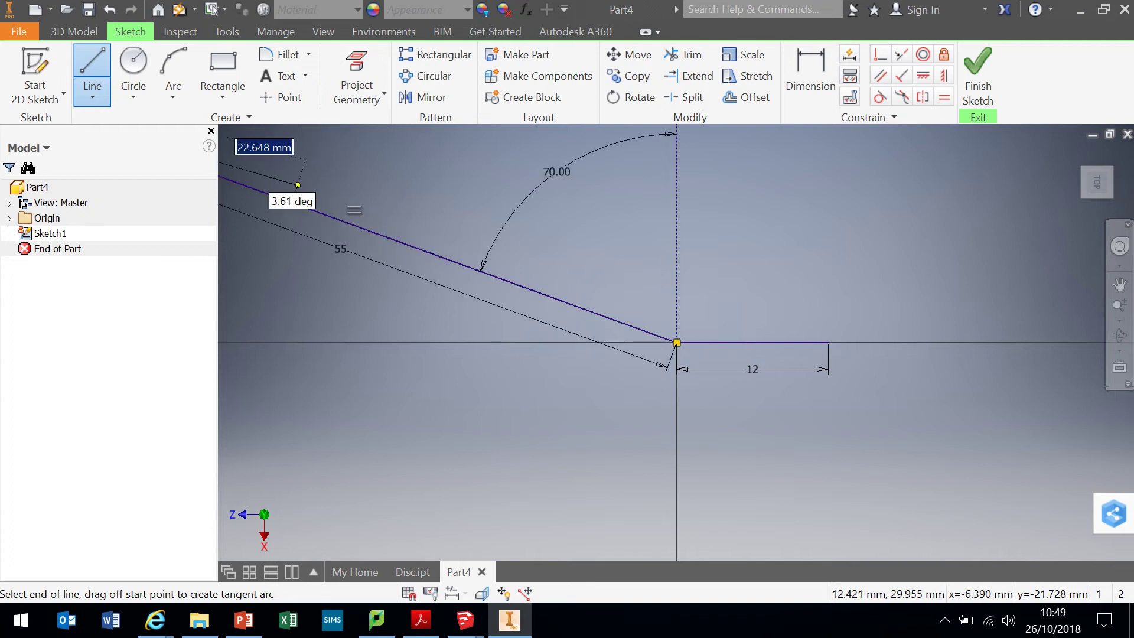
pyautogui.press('Escape')
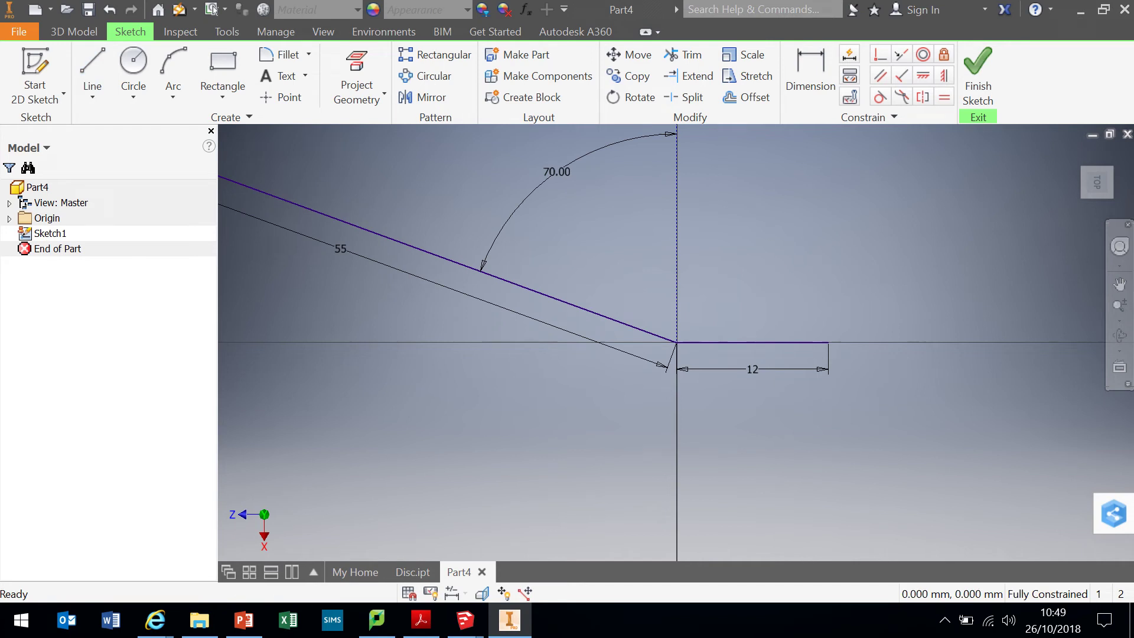
# - Offset the connected 55 mm and 12 mm lines downwards by 17 mm
pyautogui.click(1119, 305)
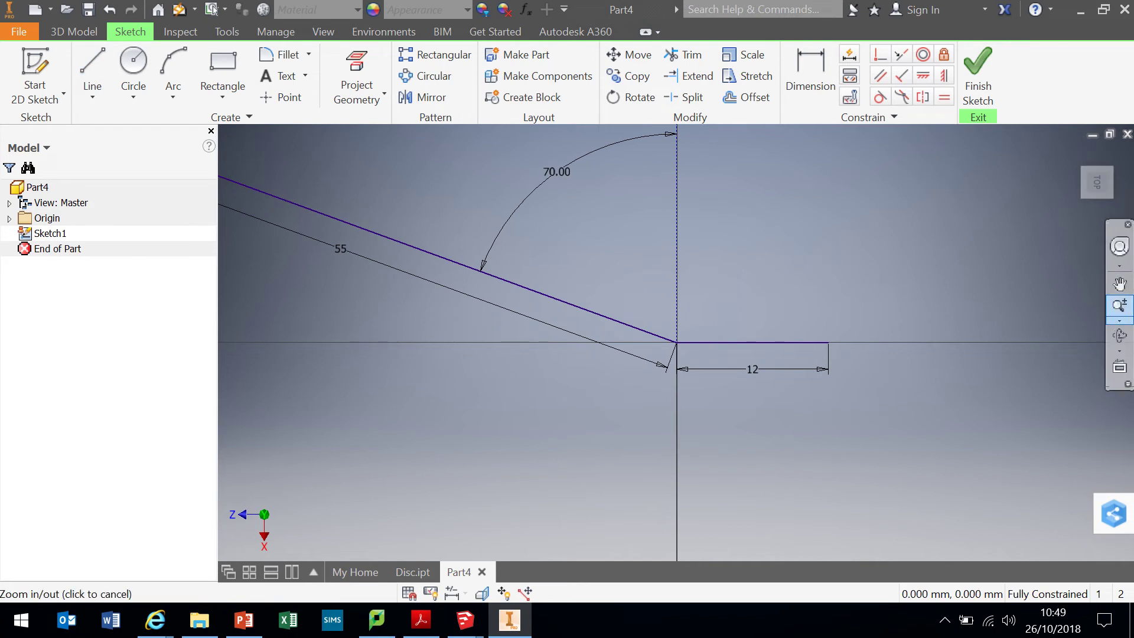
pyautogui.moveTo(676, 367)
pyautogui.mouseDown()
pyautogui.moveTo(677, 290)
pyautogui.moveTo(760, 312)
pyautogui.mouseUp()
pyautogui.click(1120, 284)
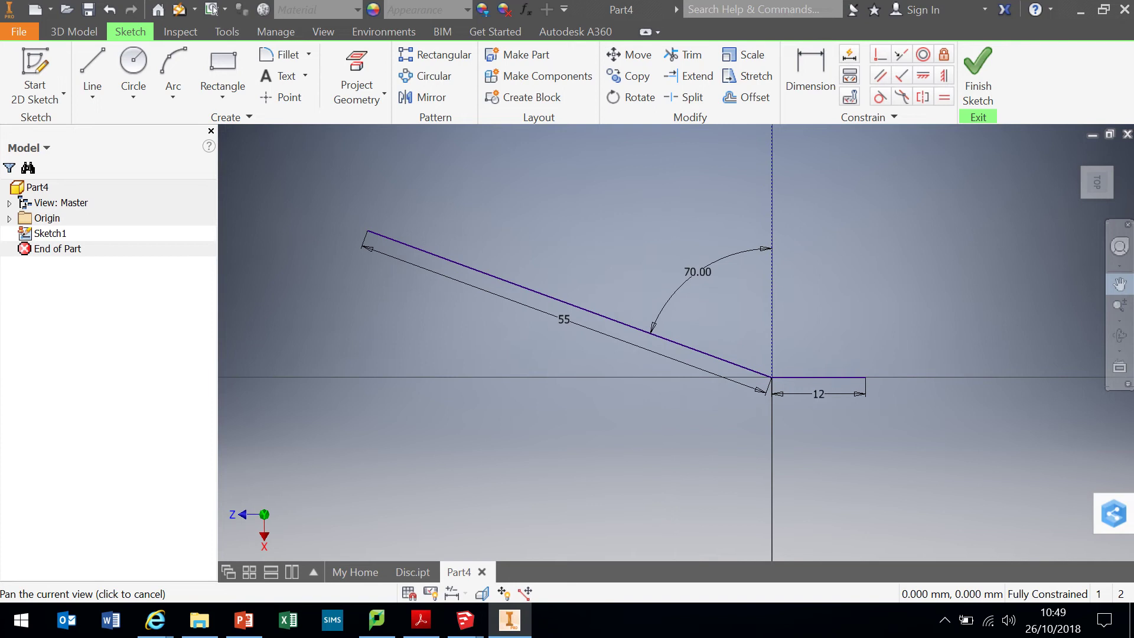
pyautogui.rightClick(761, 311)
pyautogui.click(821, 312)
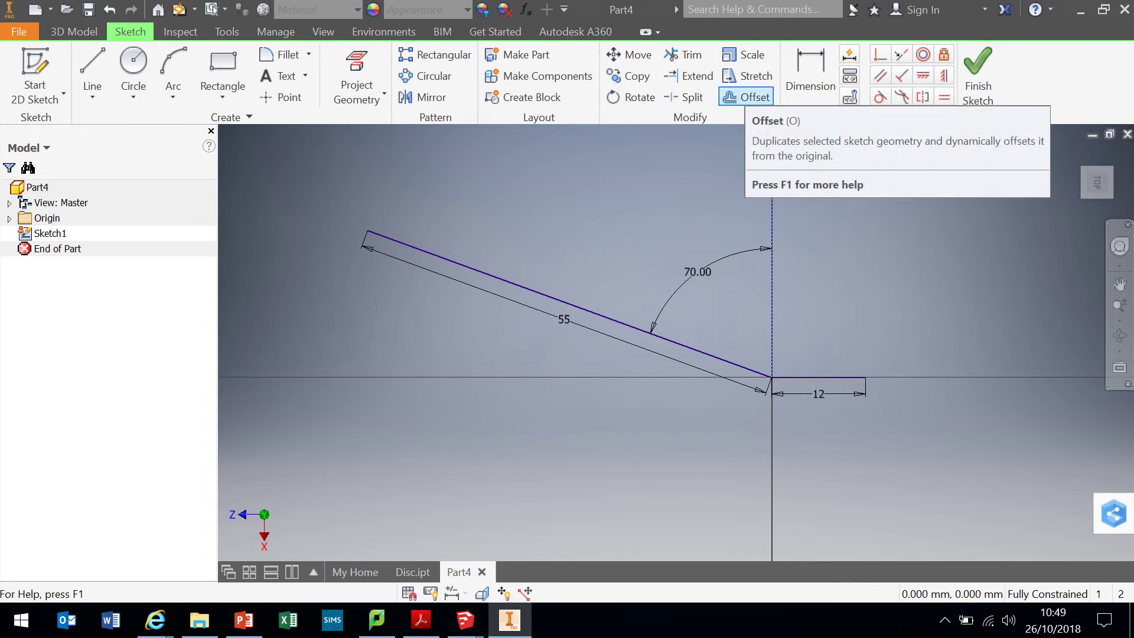
pyautogui.click(747, 98)
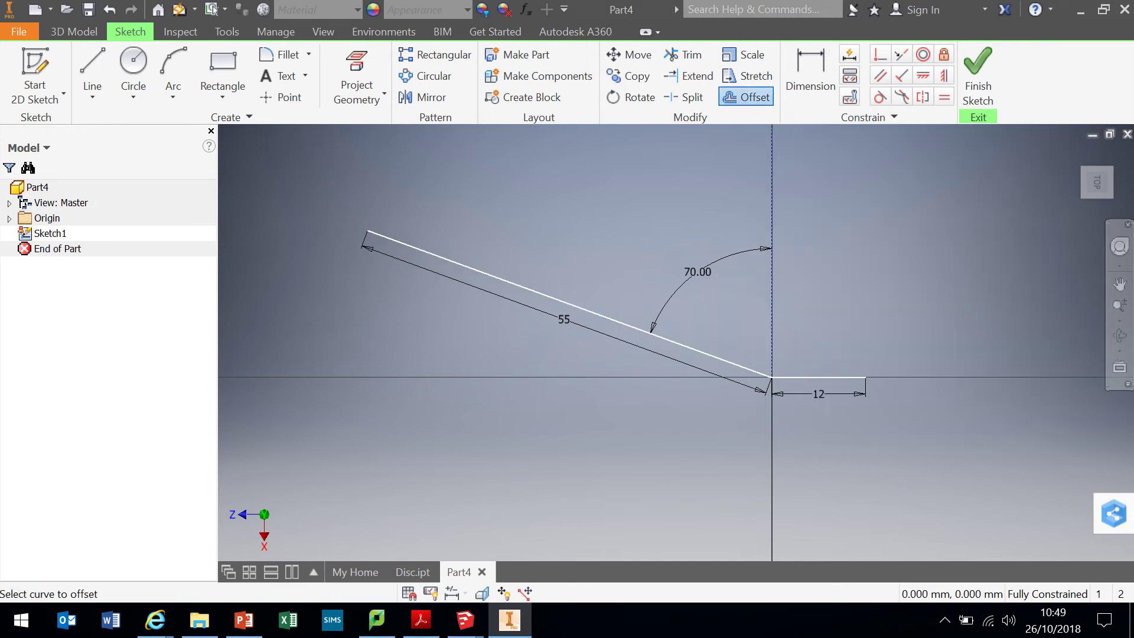
pyautogui.click(697, 350)
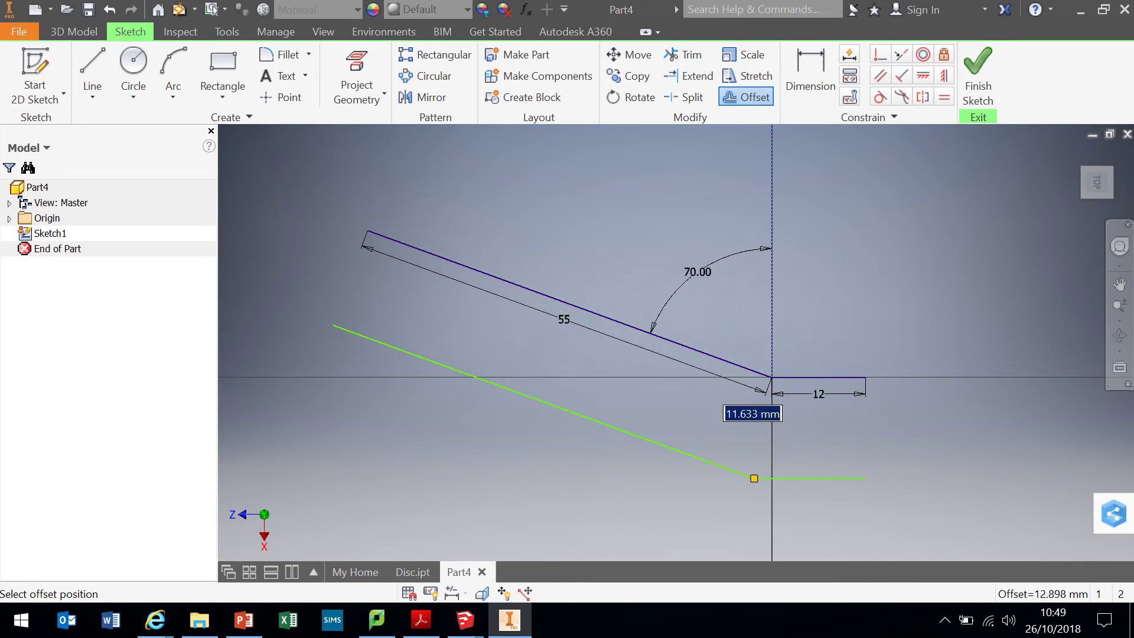
pyautogui.write('17')
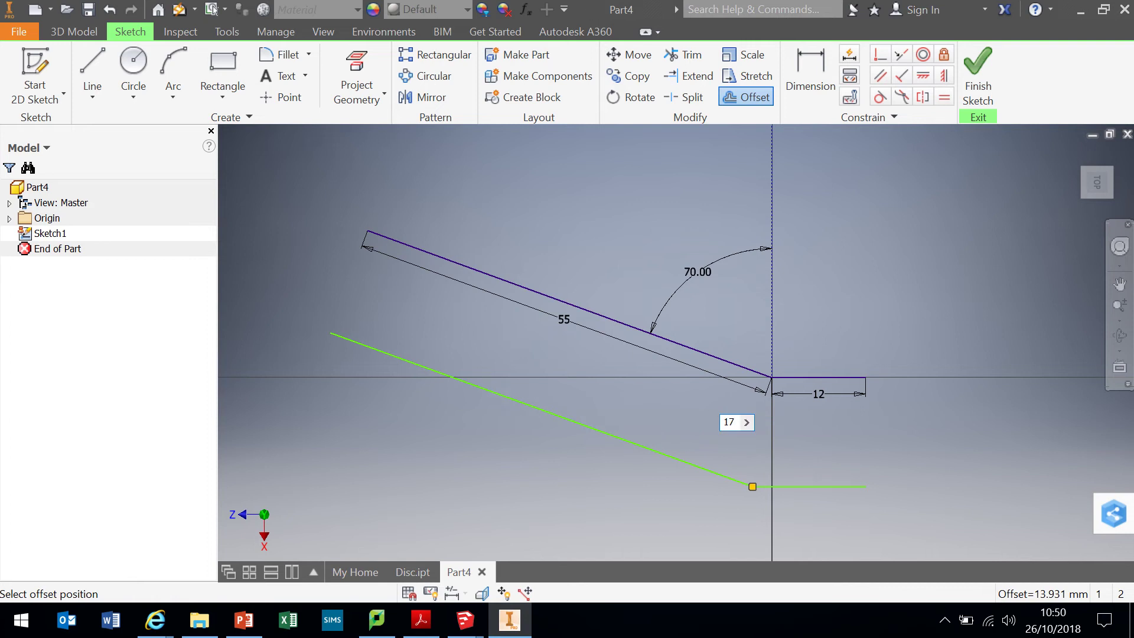
pyautogui.press('Return')
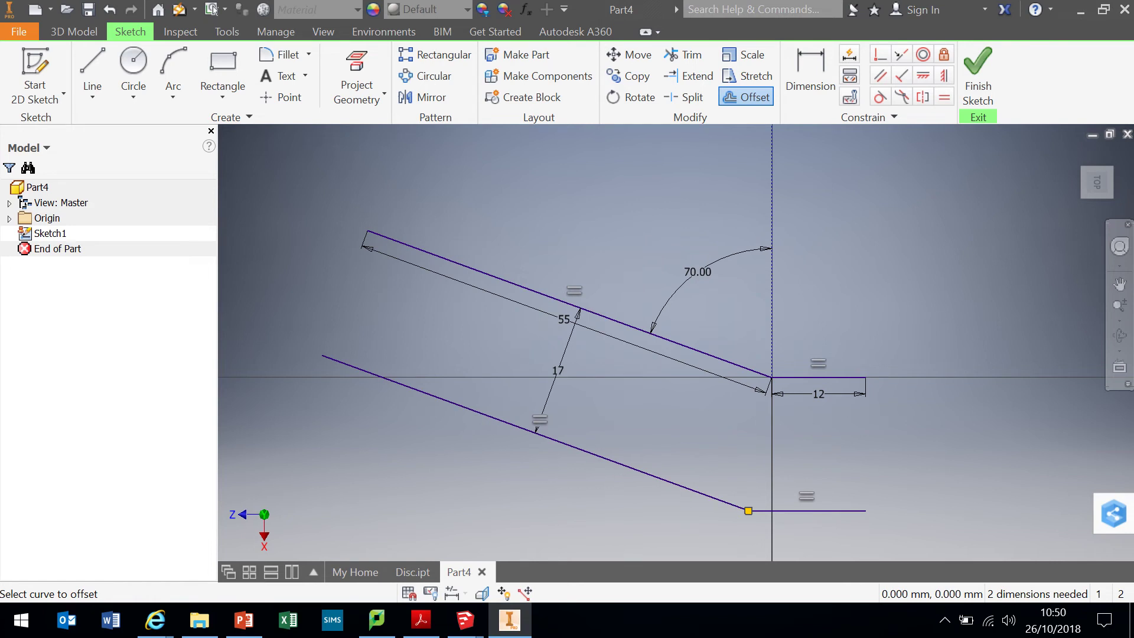
# - Close the left end of the profile with a line joining the endpoints of the two sloping lines
pyautogui.press('l')
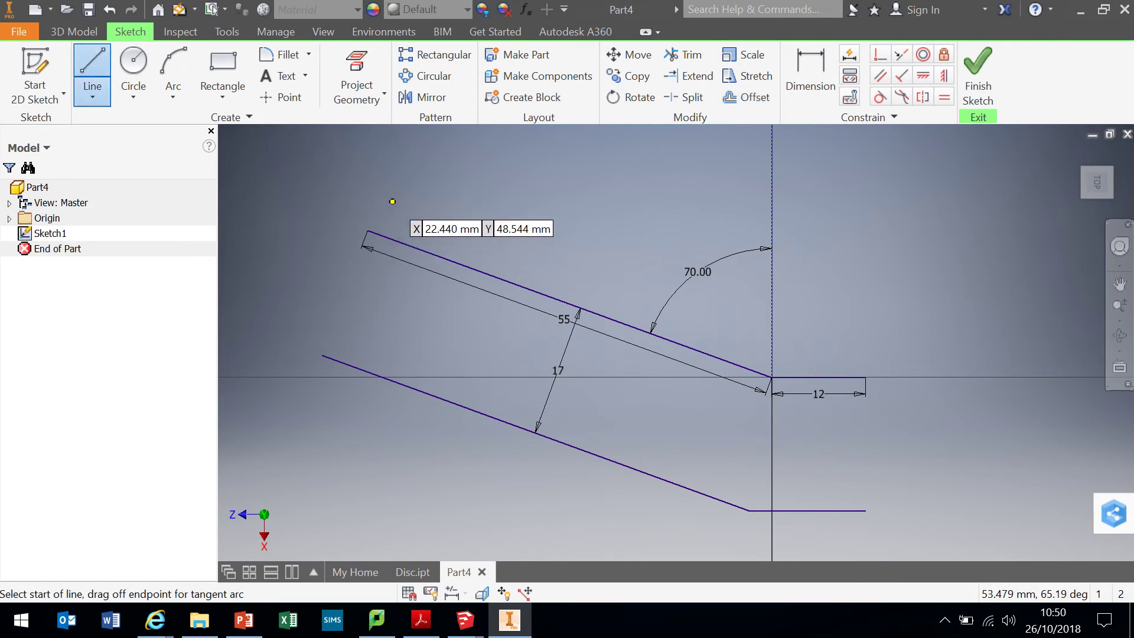
pyautogui.click(367, 231)
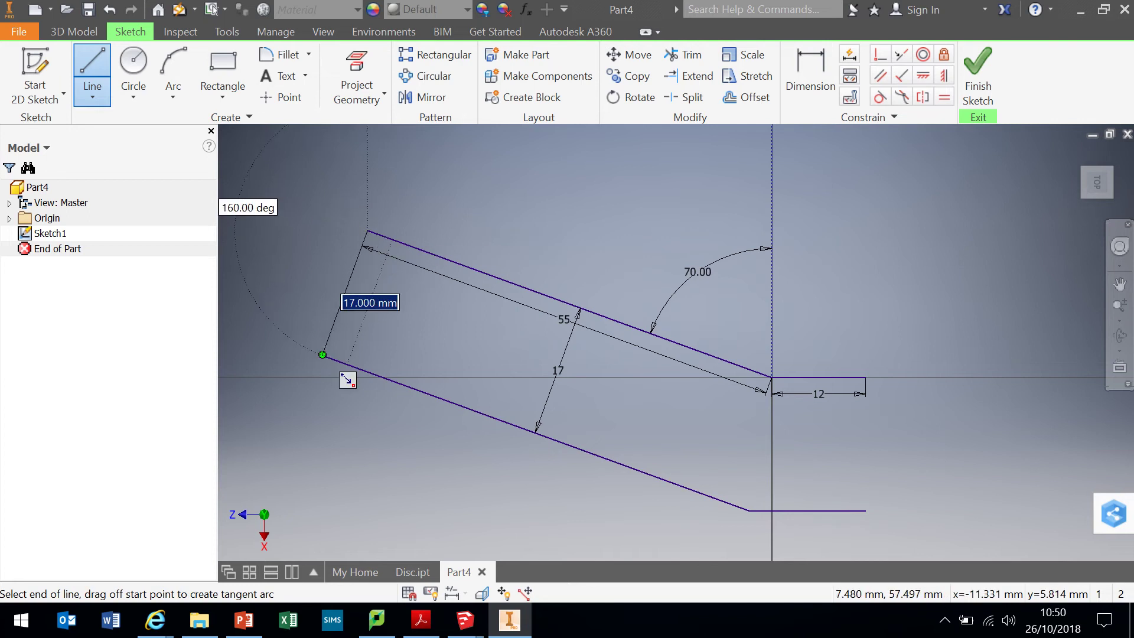
pyautogui.click(324, 356)
pyautogui.rightClick(323, 355)
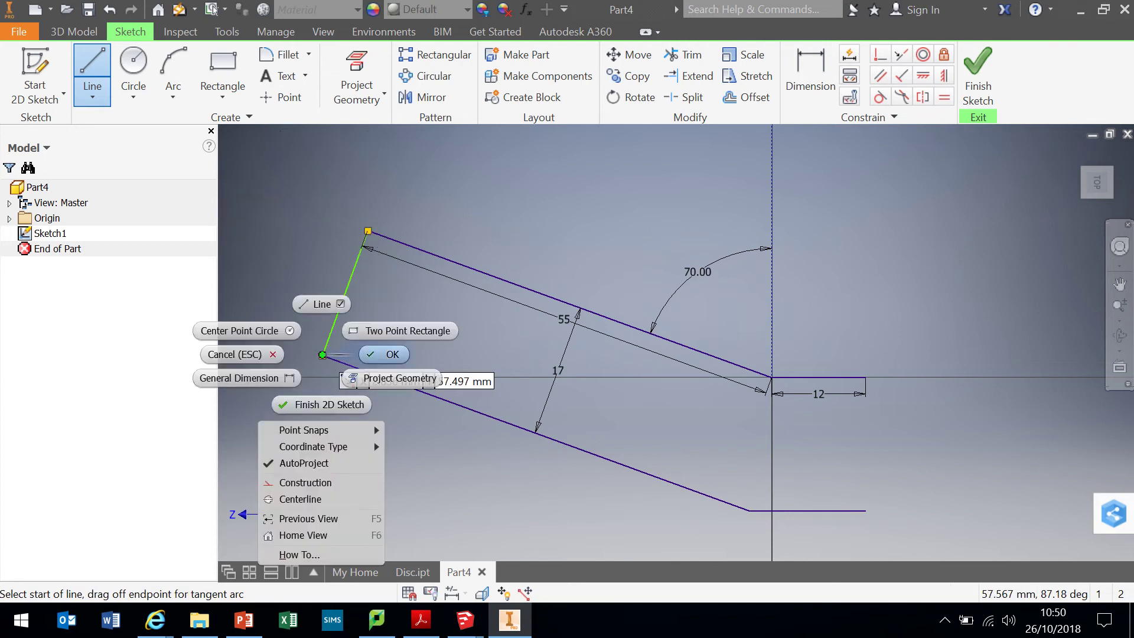
pyautogui.click(351, 355)
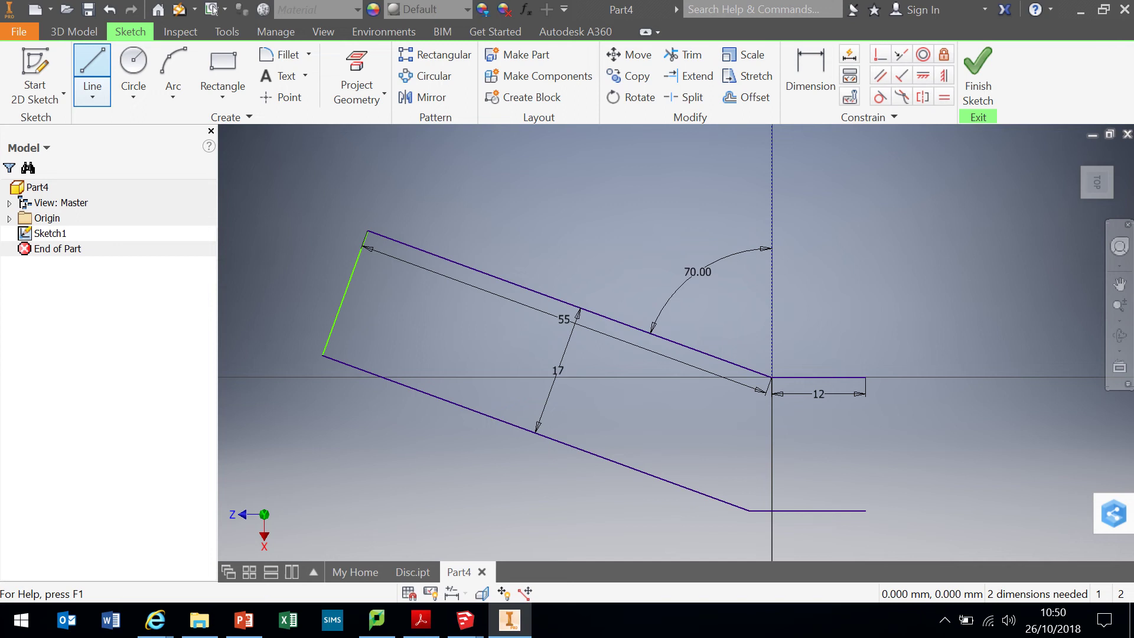
# - Close the right end of the profile with a vertical line joining the endpoints of the two horizontal lines
pyautogui.click(92, 63)
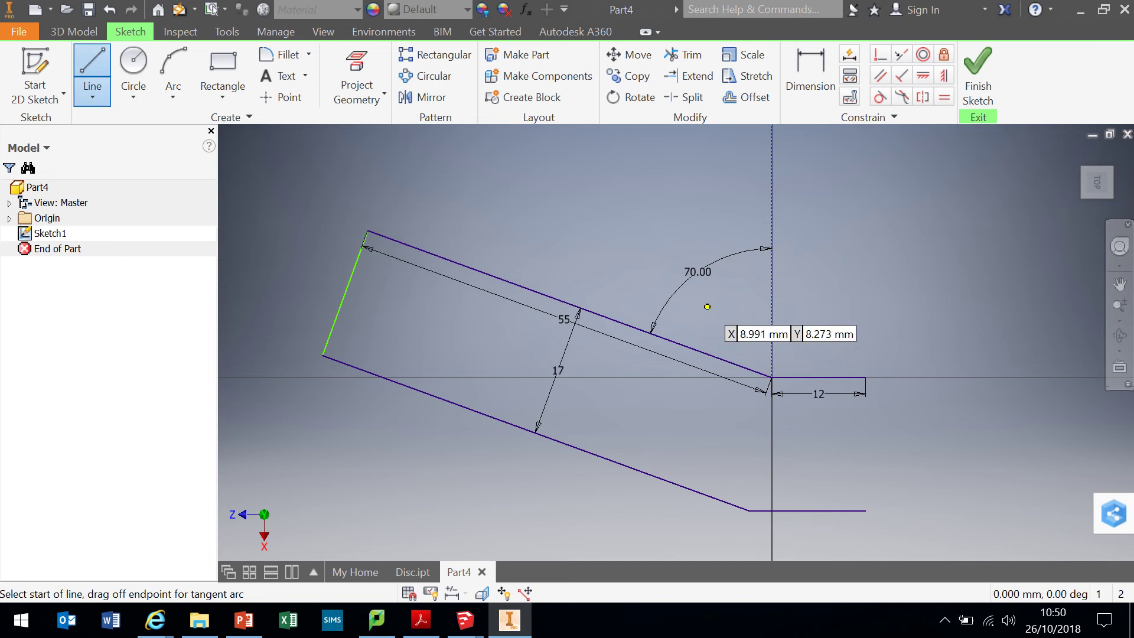
pyautogui.click(865, 375)
pyautogui.click(866, 510)
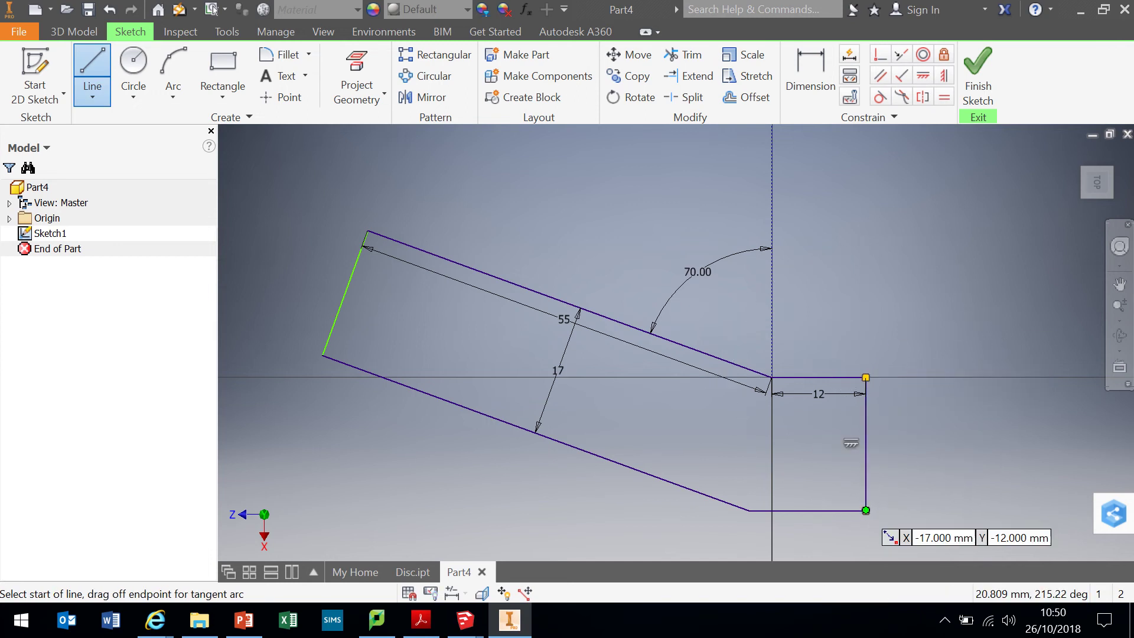
pyautogui.rightClick(864, 508)
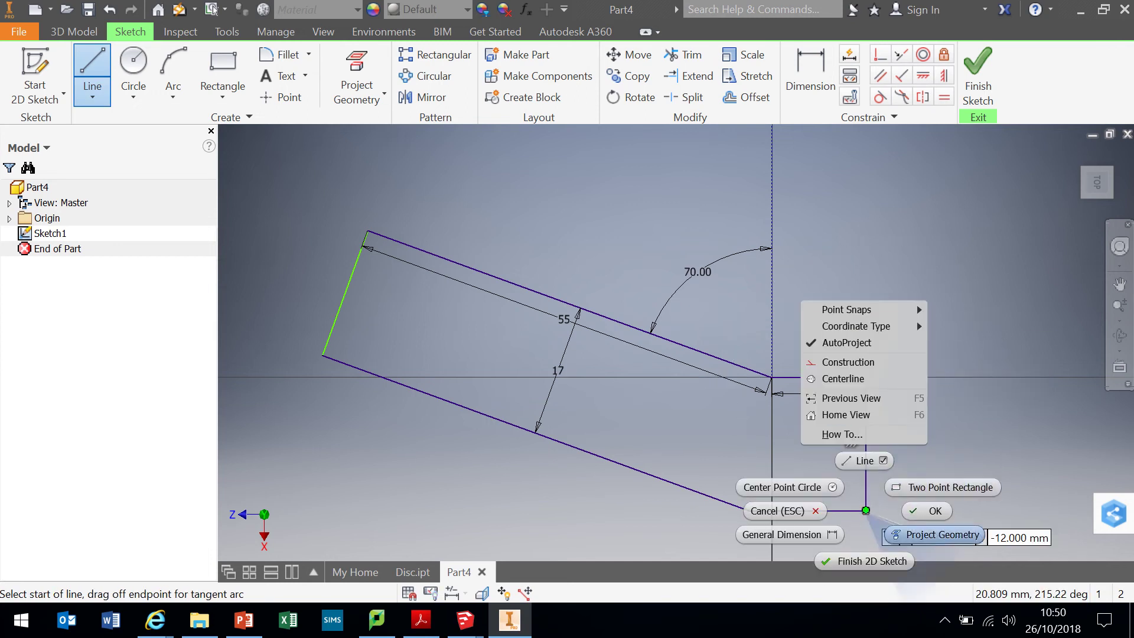
pyautogui.click(928, 509)
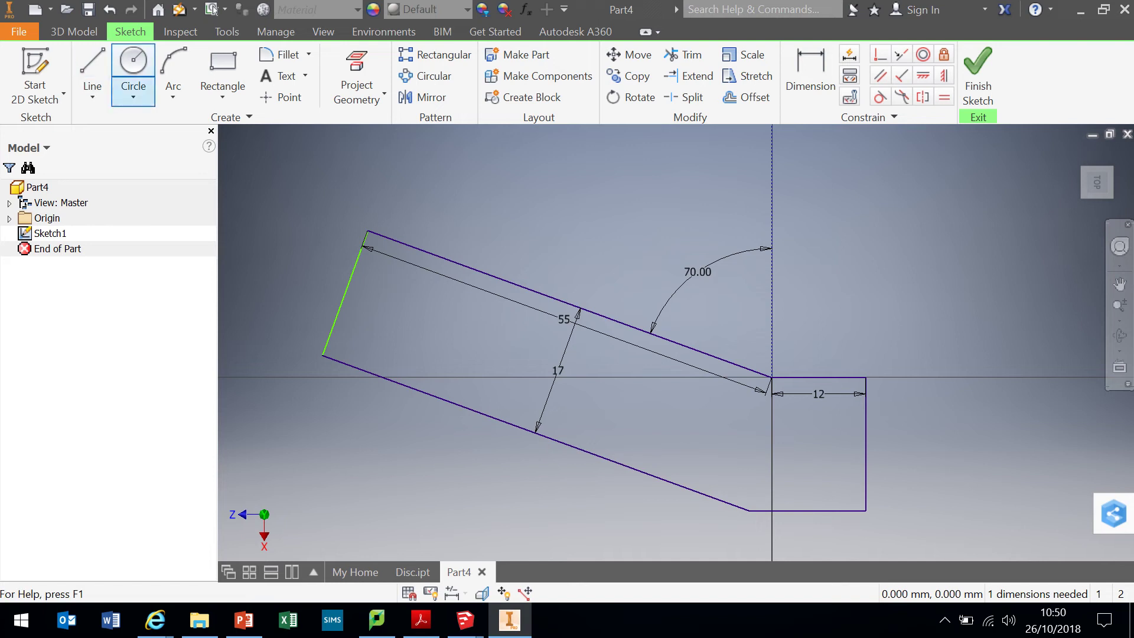
# - Draw a 2 mm diameter circle inside the sloping arm, near its left end
pyautogui.click(133, 65)
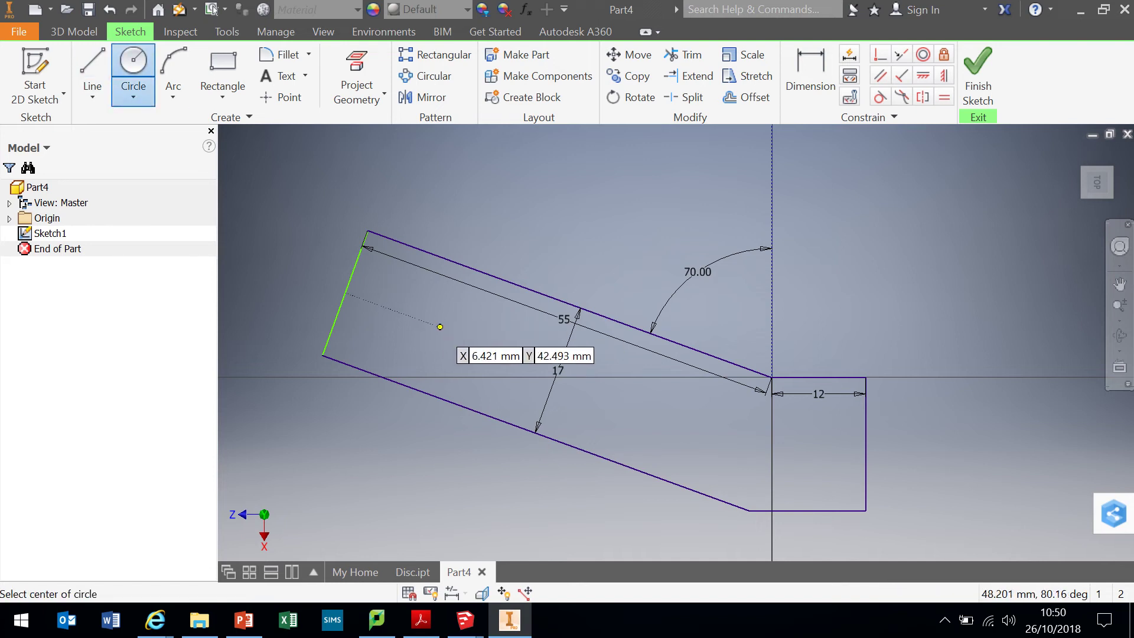
pyautogui.click(440, 328)
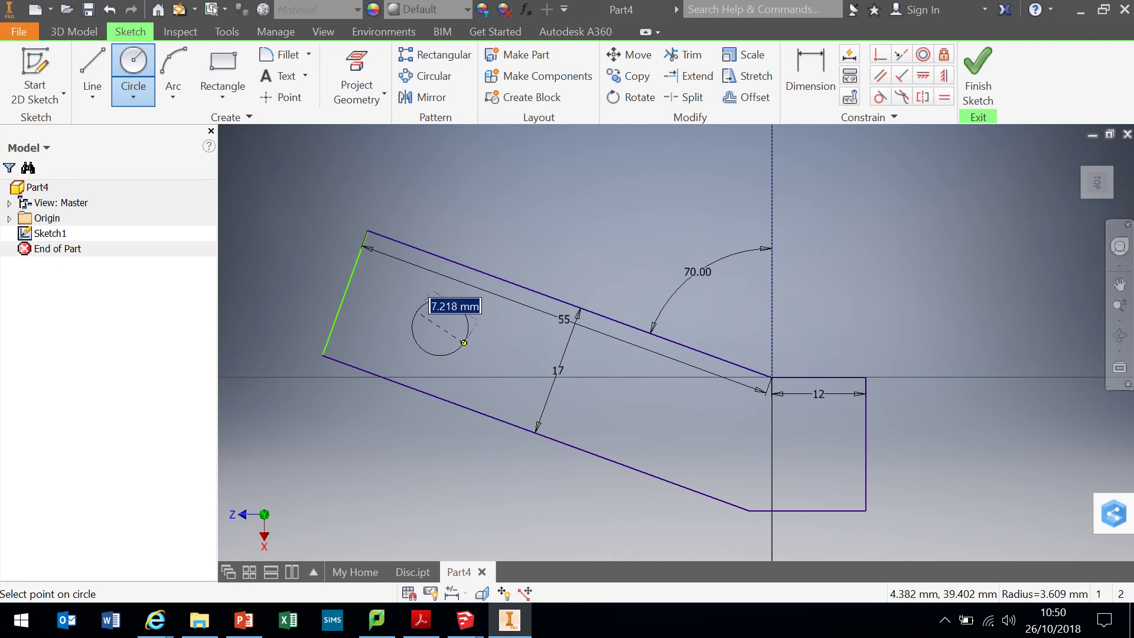
pyautogui.write('2')
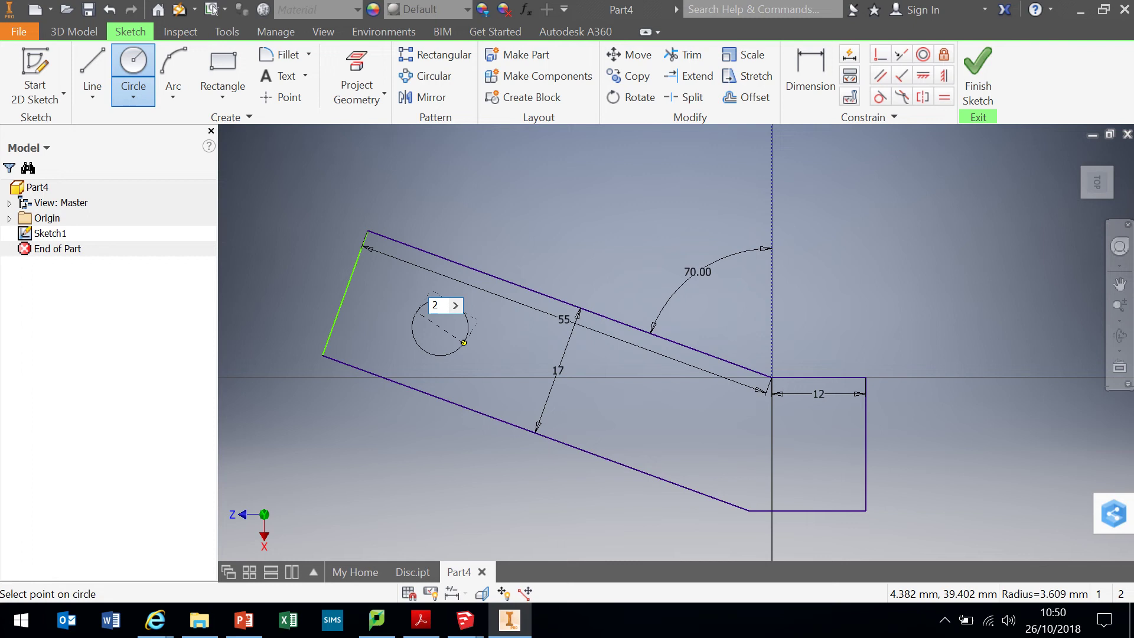
pyautogui.press('Return')
pyautogui.rightClick(542, 226)
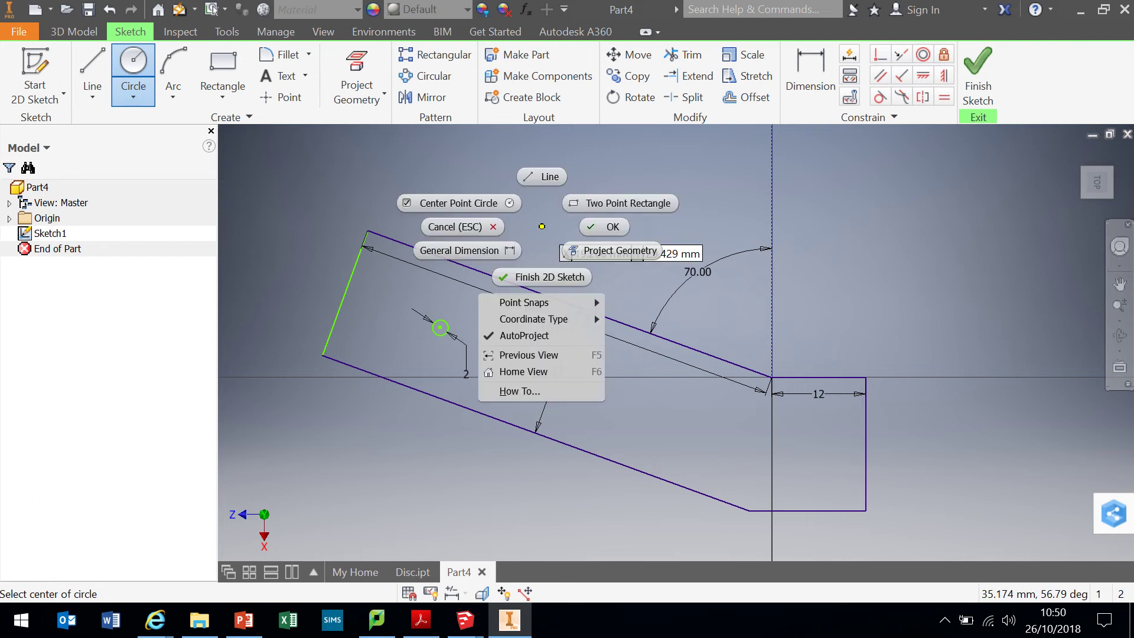
pyautogui.click(603, 226)
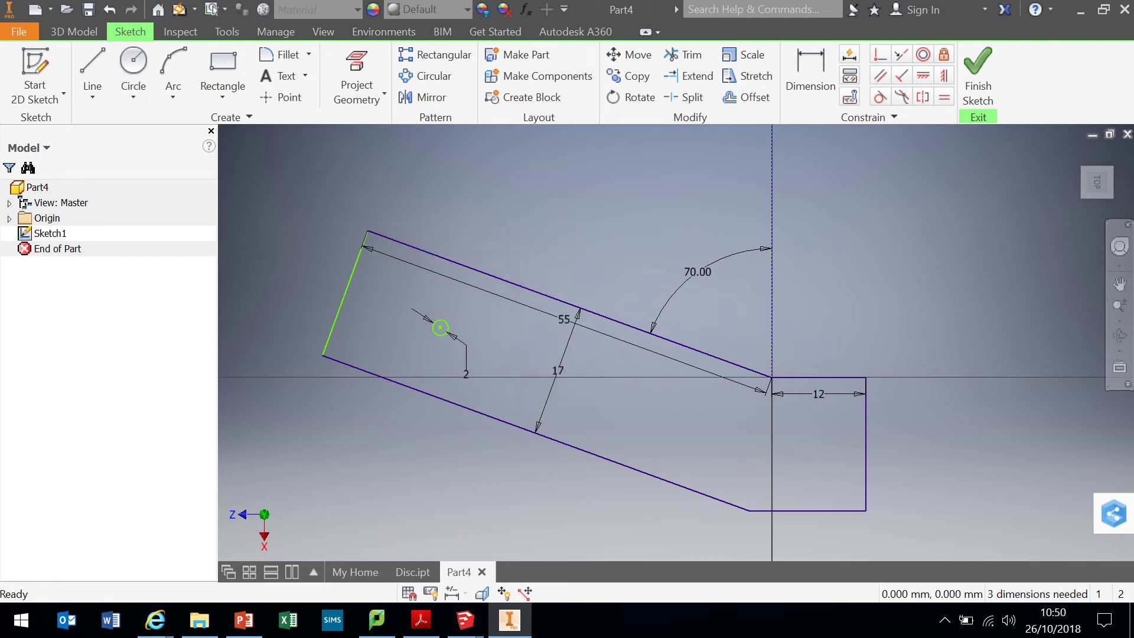
# - Dimension the small circle's centre 8.5 mm from the arm's left end line
pyautogui.press('d')
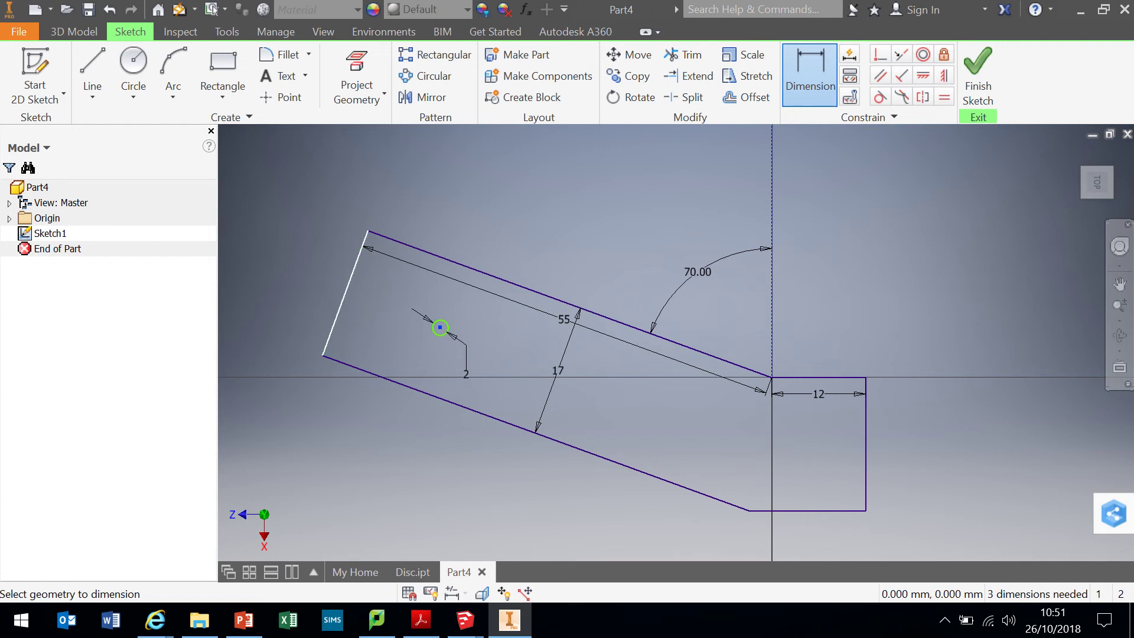
pyautogui.click(345, 294)
pyautogui.click(440, 327)
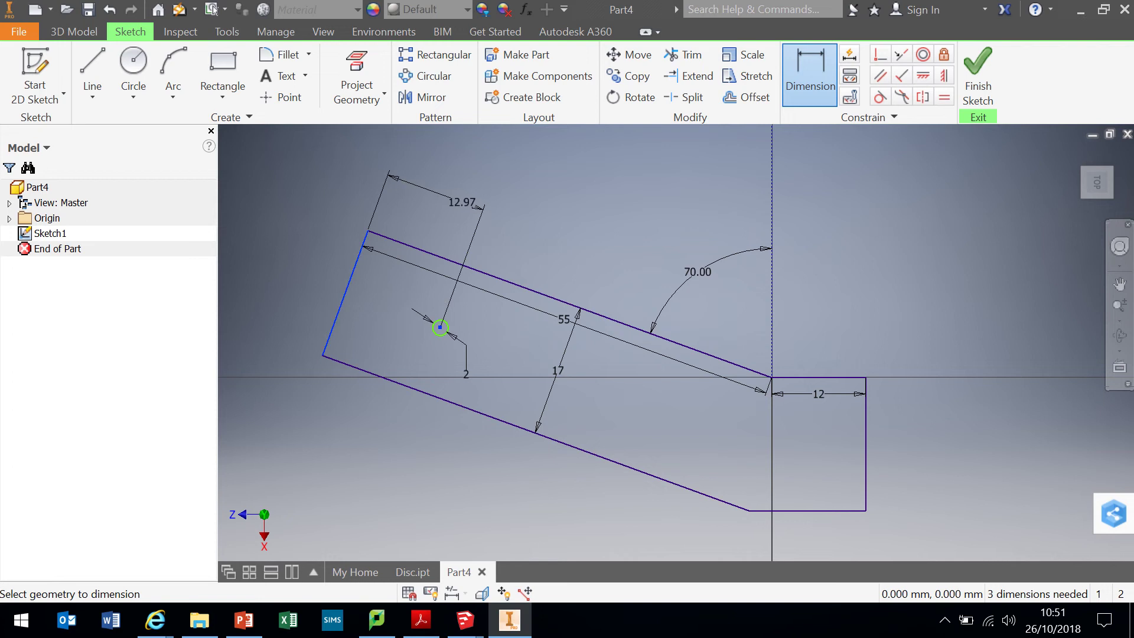
pyautogui.click(462, 203)
pyautogui.write('8.5')
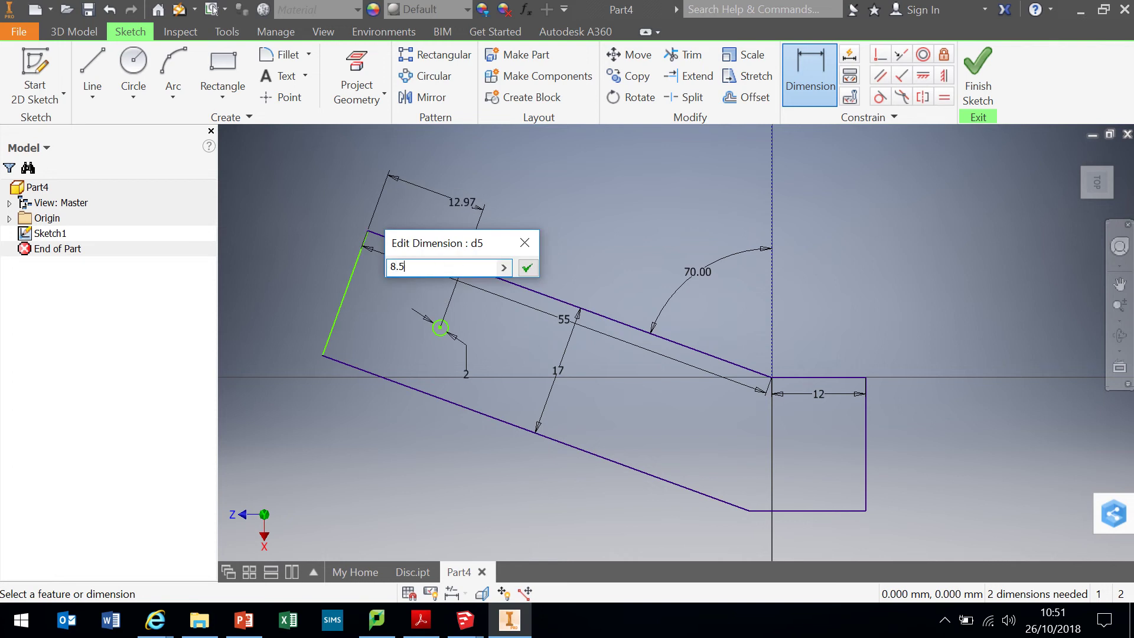
pyautogui.press('Return')
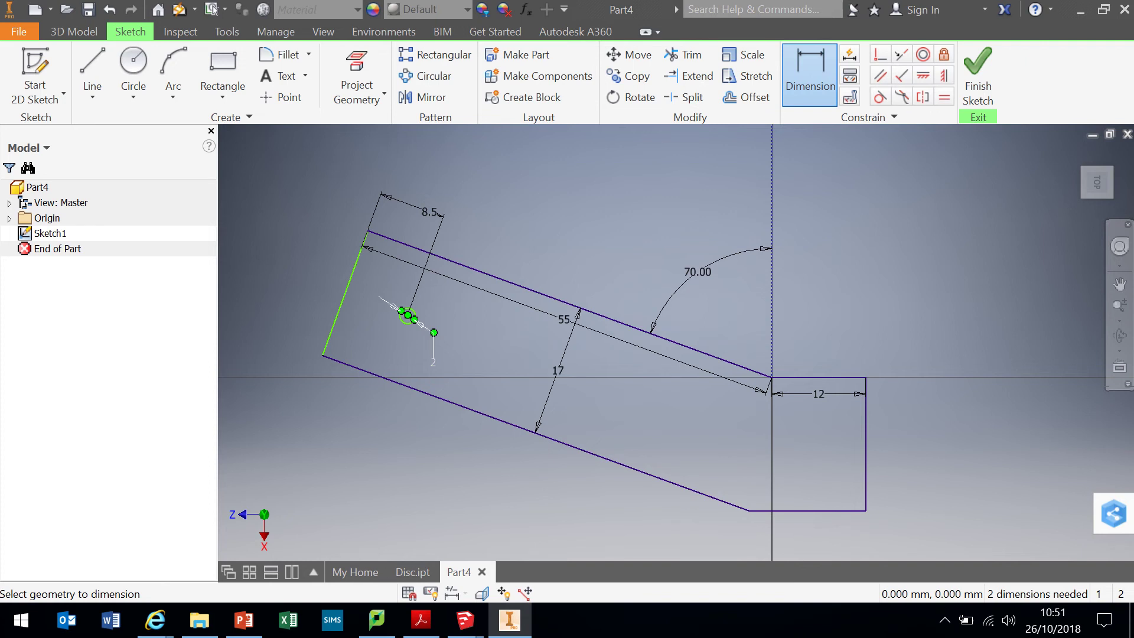
# - Dimension the small circle's centre from the arm's lower sloping edge, keeping the proposed value
pyautogui.click(389, 380)
pyautogui.click(264, 328)
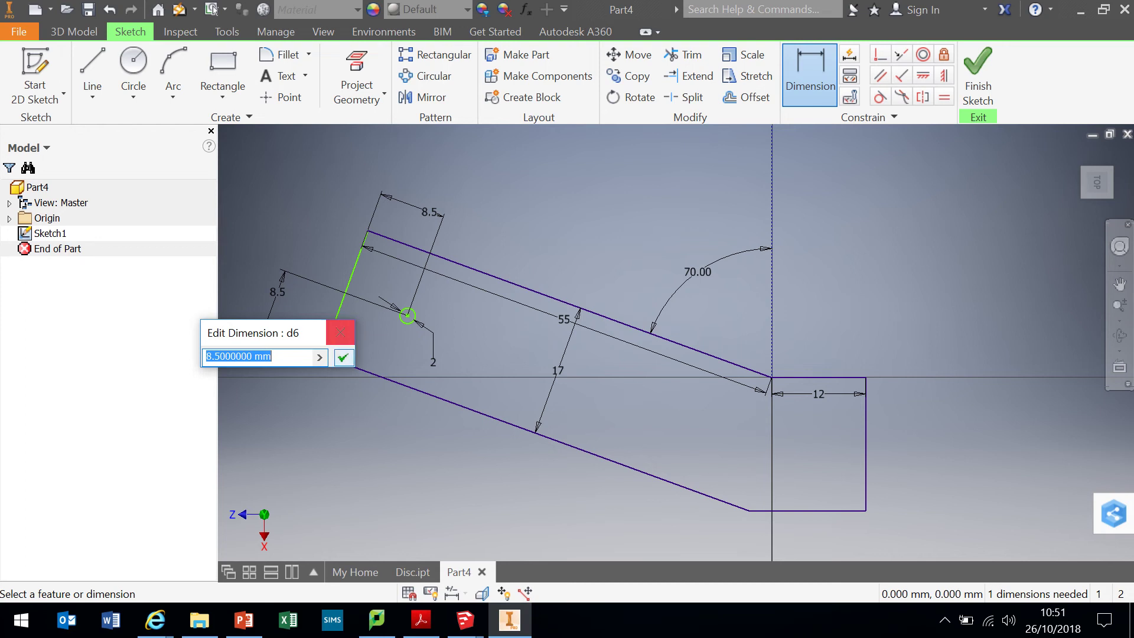
pyautogui.click(341, 333)
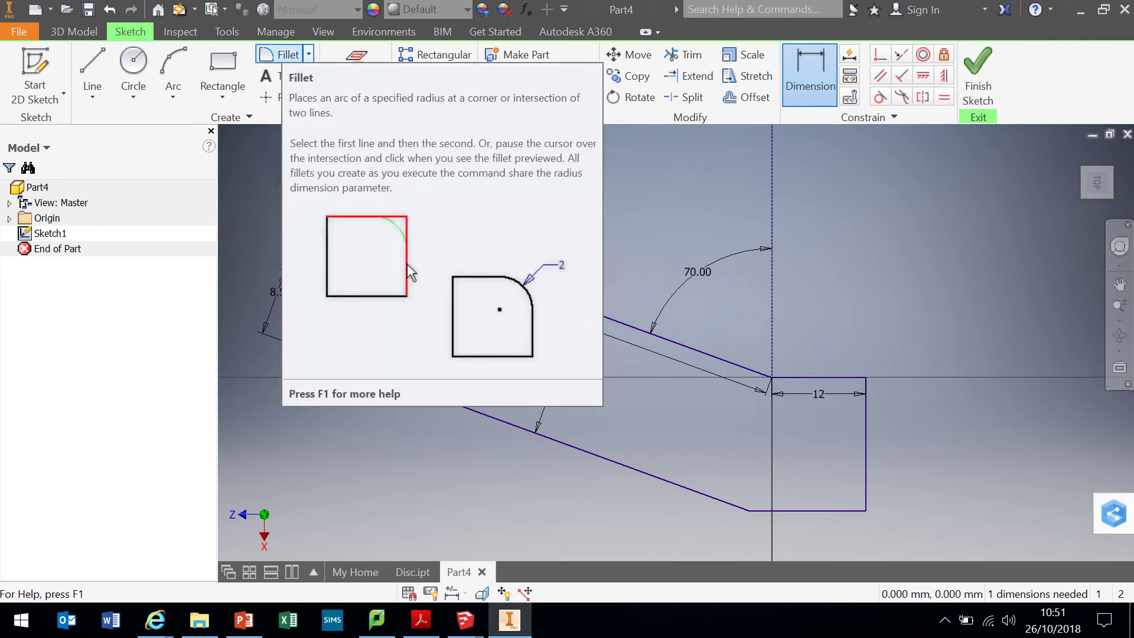
# - Fillet both corners at the arm's left end with a 2 mm radius
pyautogui.click(284, 54)
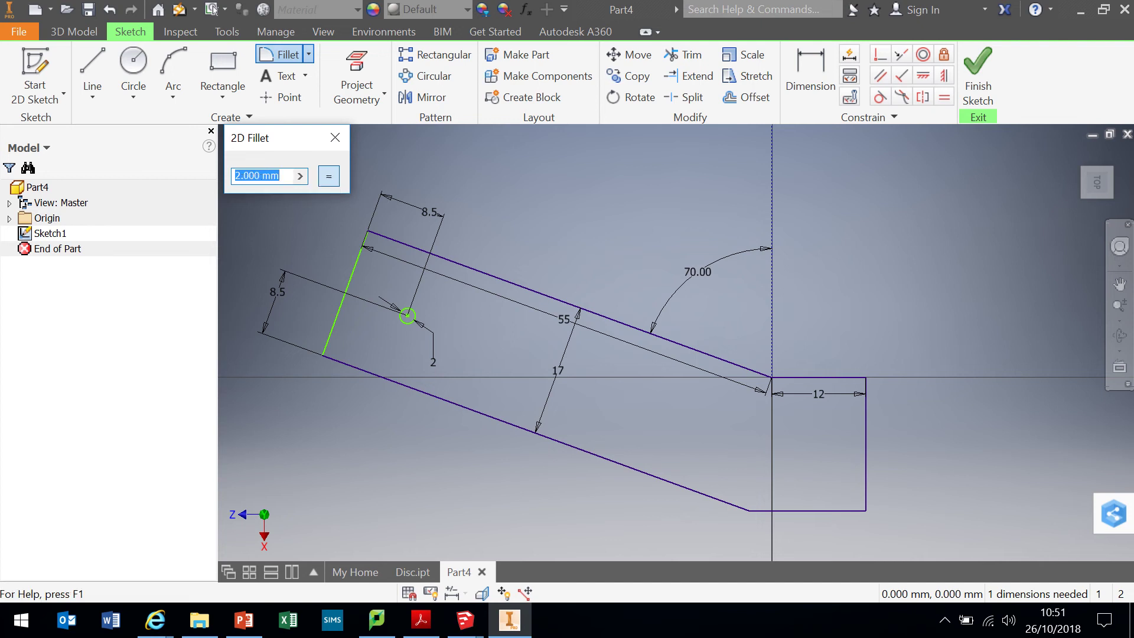
pyautogui.moveTo(241, 176); pyautogui.dragTo(234, 176)
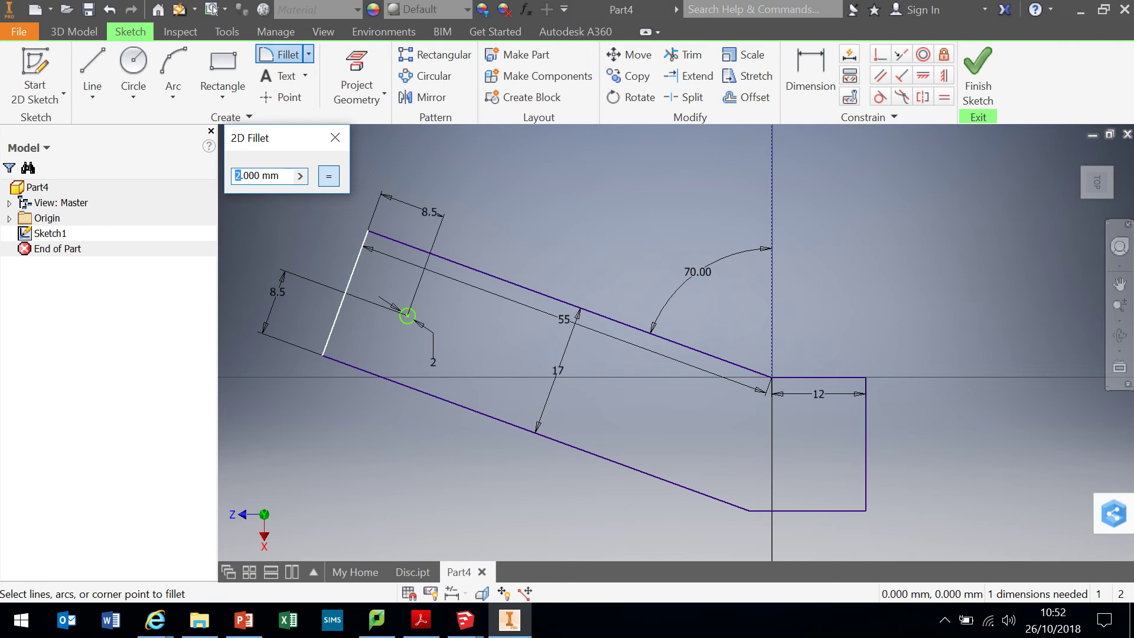
pyautogui.click(345, 293)
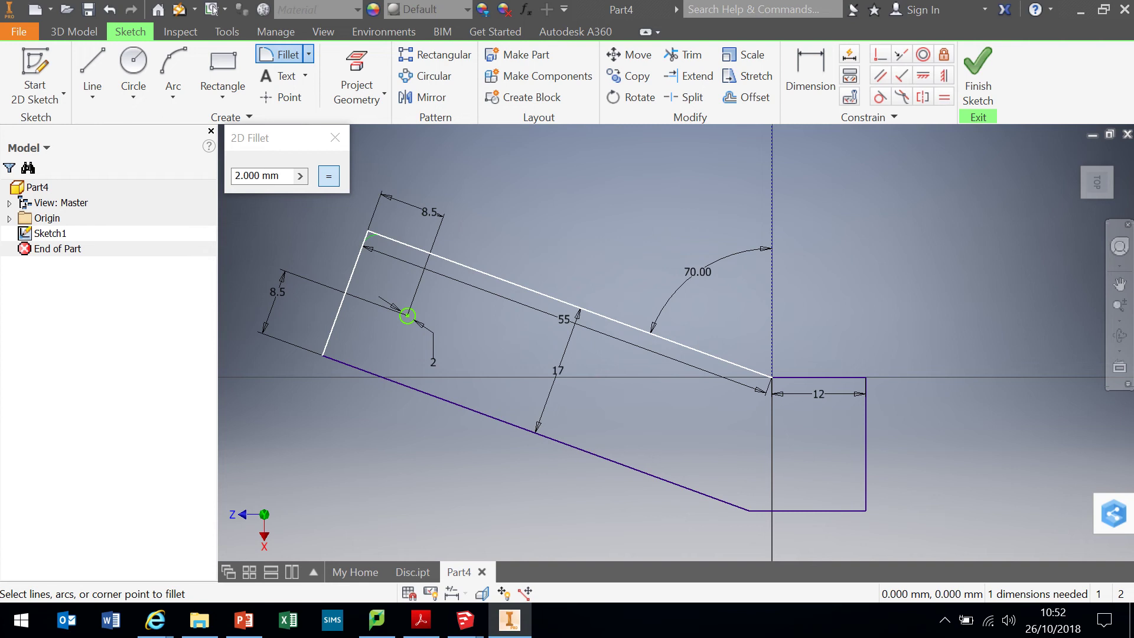
pyautogui.click(418, 249)
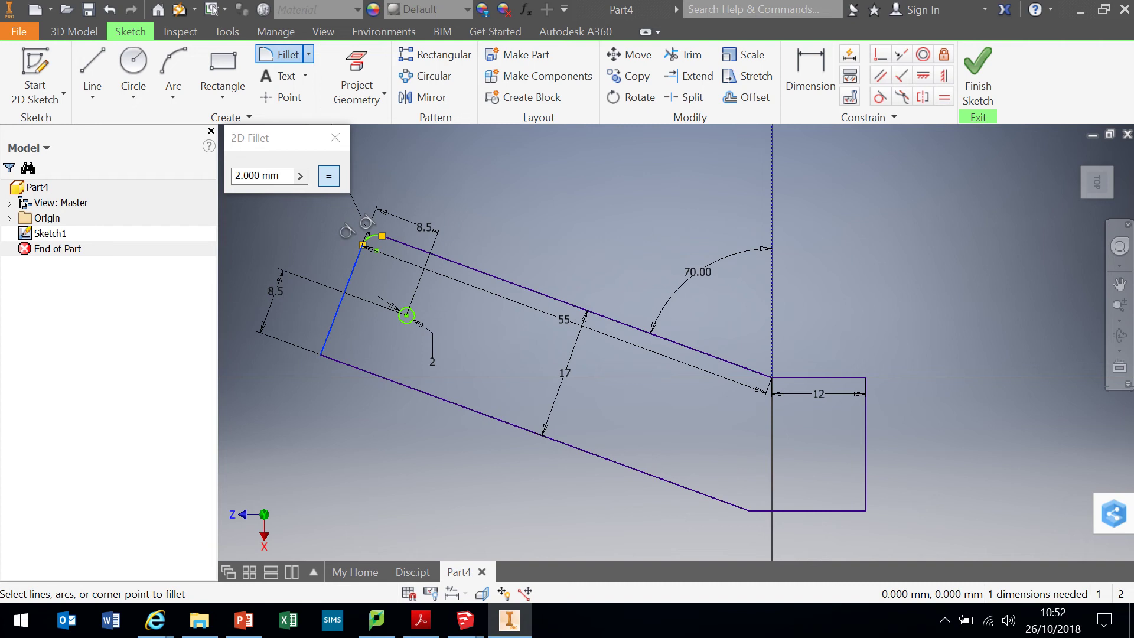
pyautogui.click(373, 373)
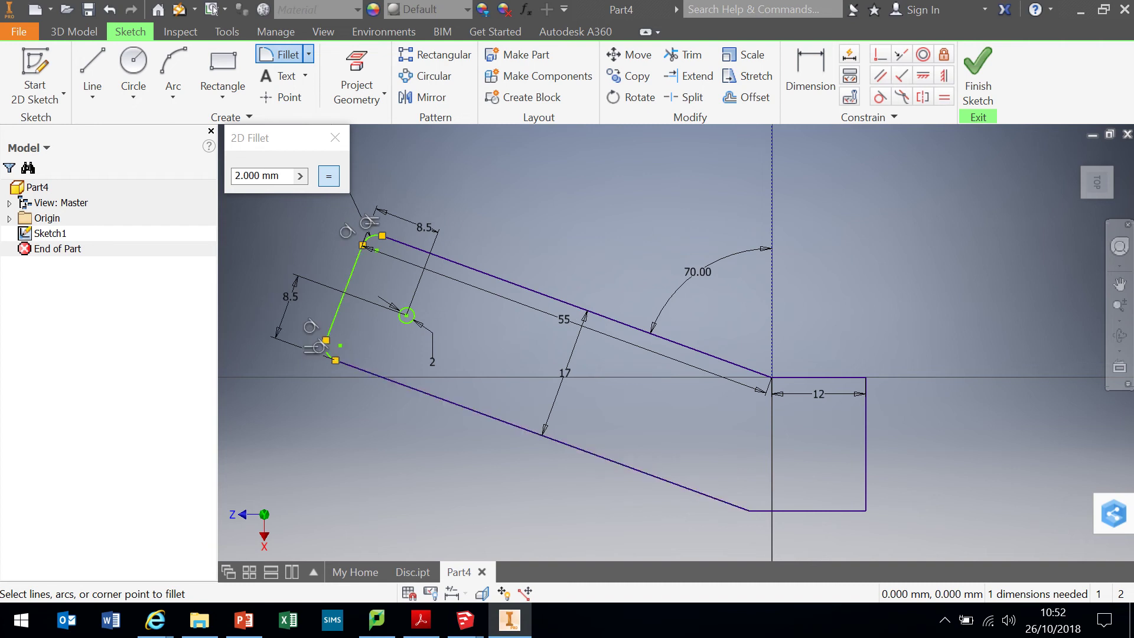
pyautogui.click(334, 138)
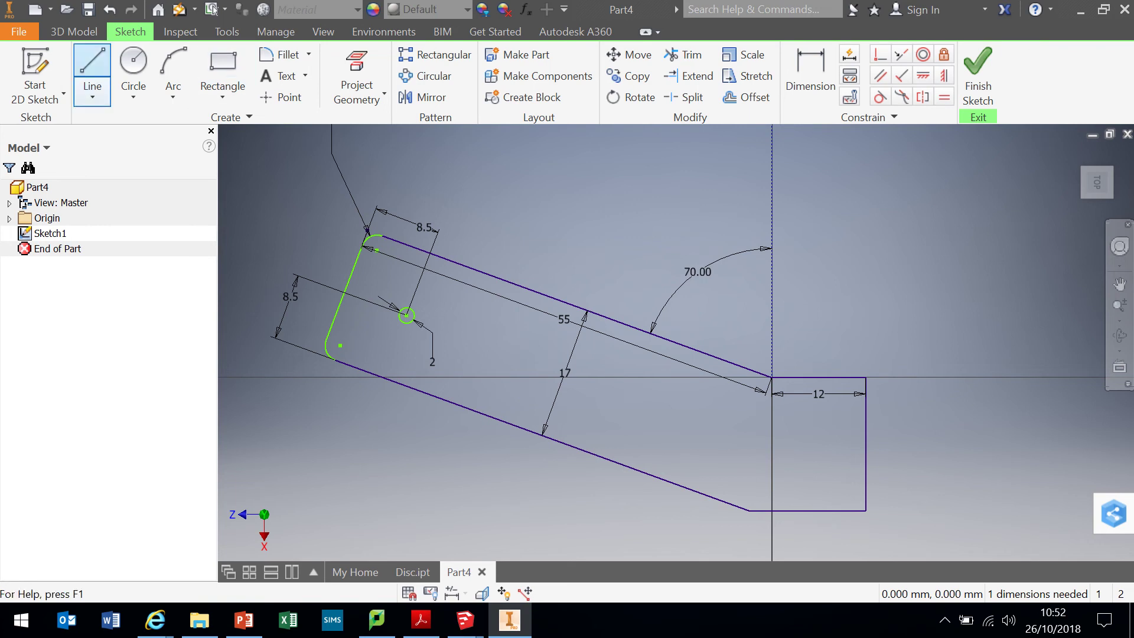
# - Draw a 21.5 mm horizontal line outwards to the right from the midpoint of the profile's right vertical edge
pyautogui.click(92, 65)
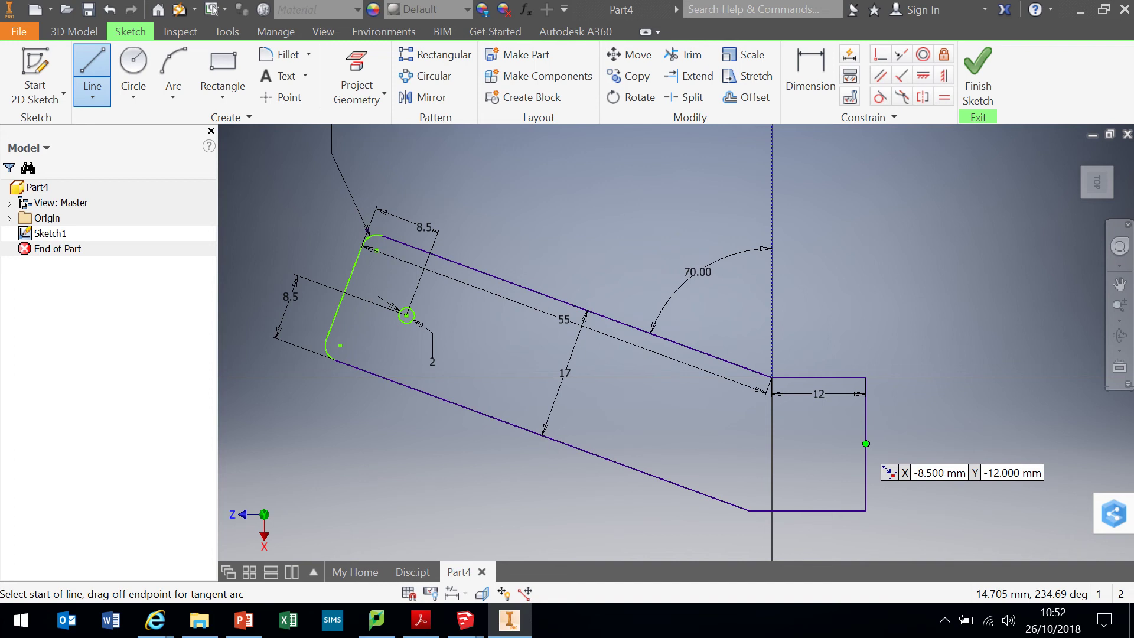
pyautogui.click(866, 443)
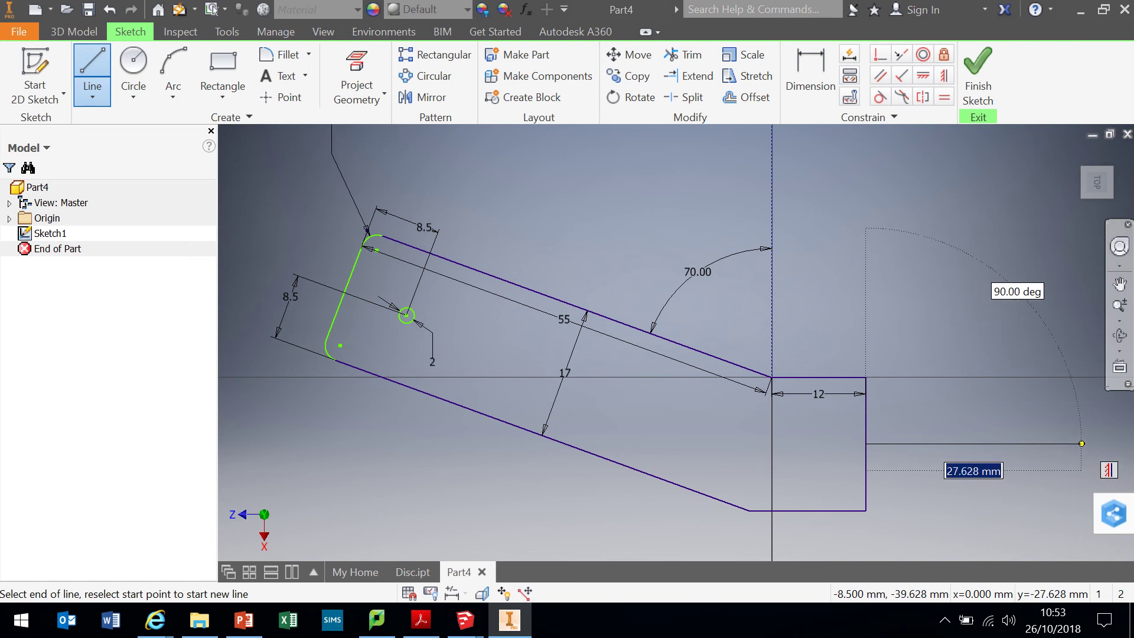
pyautogui.write('1.5')
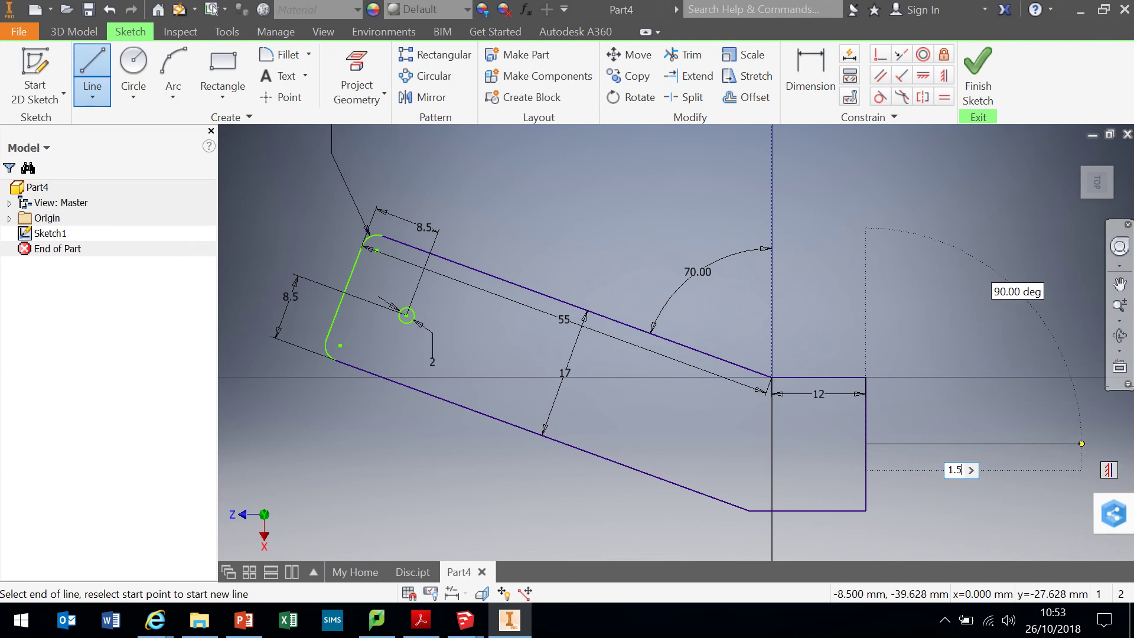
pyautogui.press('Return')
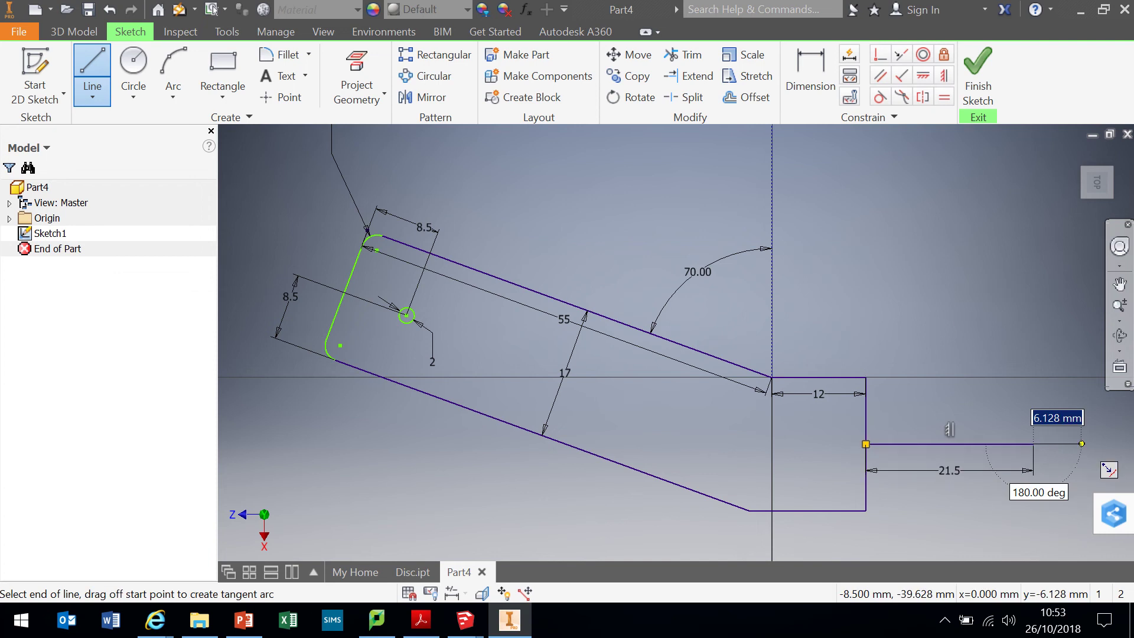
pyautogui.press('Escape')
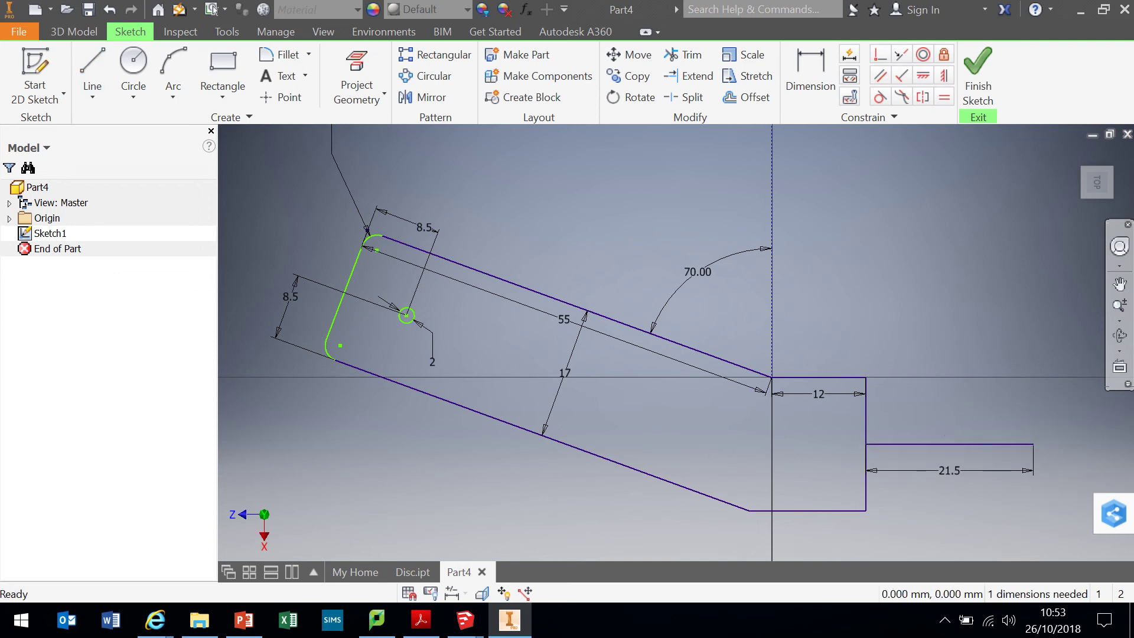
# - Offset the 21.5 mm horizontal line by 4.6 mm both upwards and downwards
pyautogui.click(746, 97)
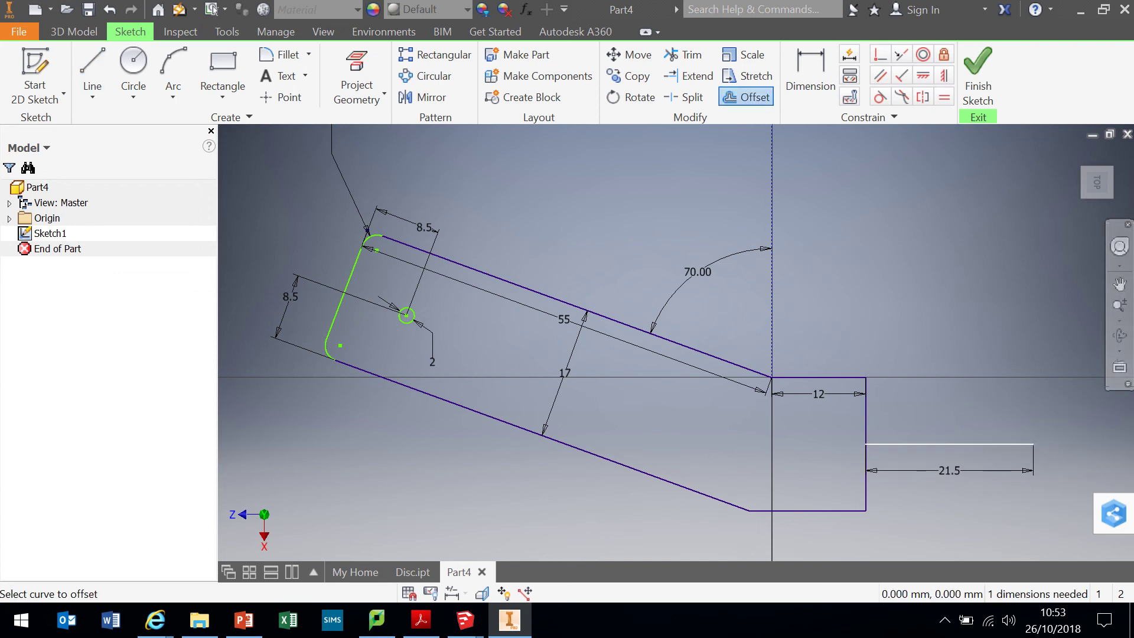
pyautogui.click(945, 444)
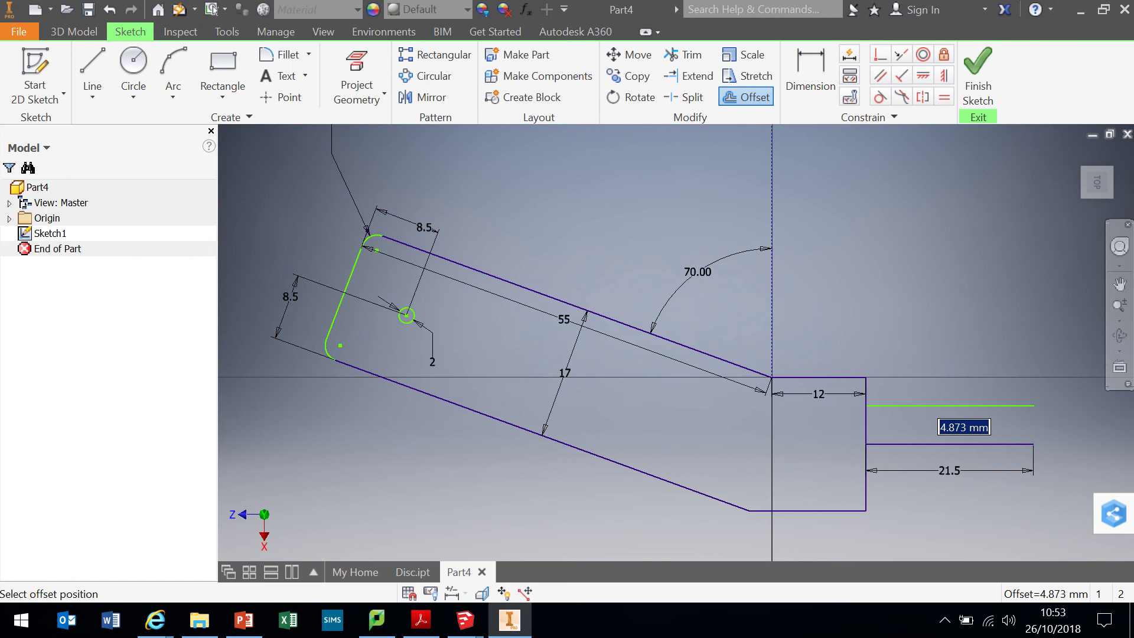
pyautogui.write('4.6')
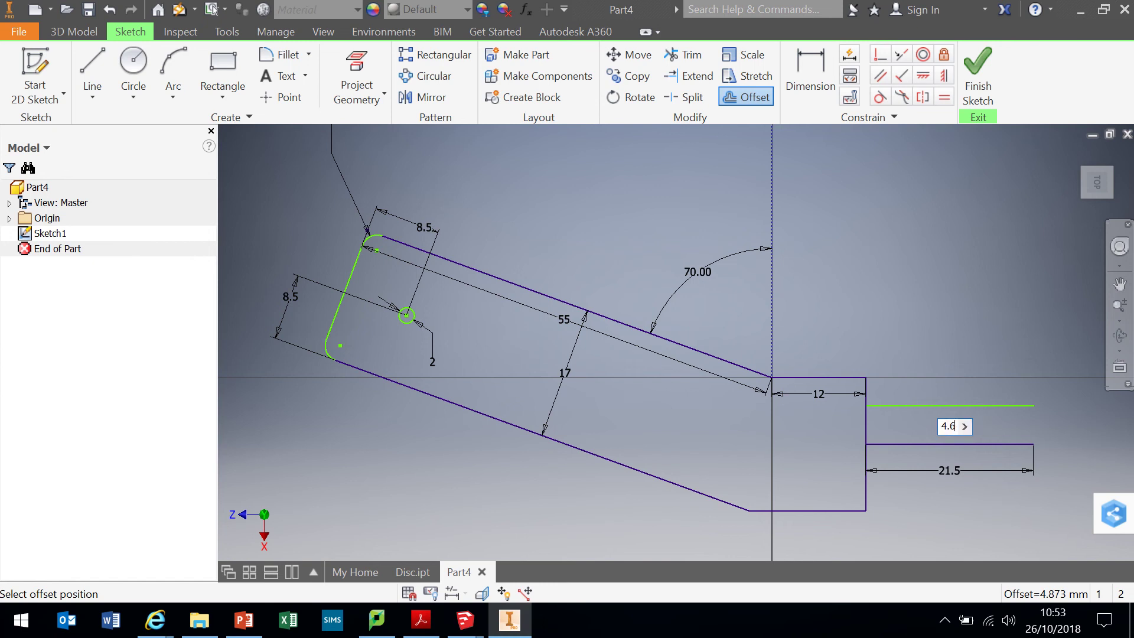
pyautogui.press('Return')
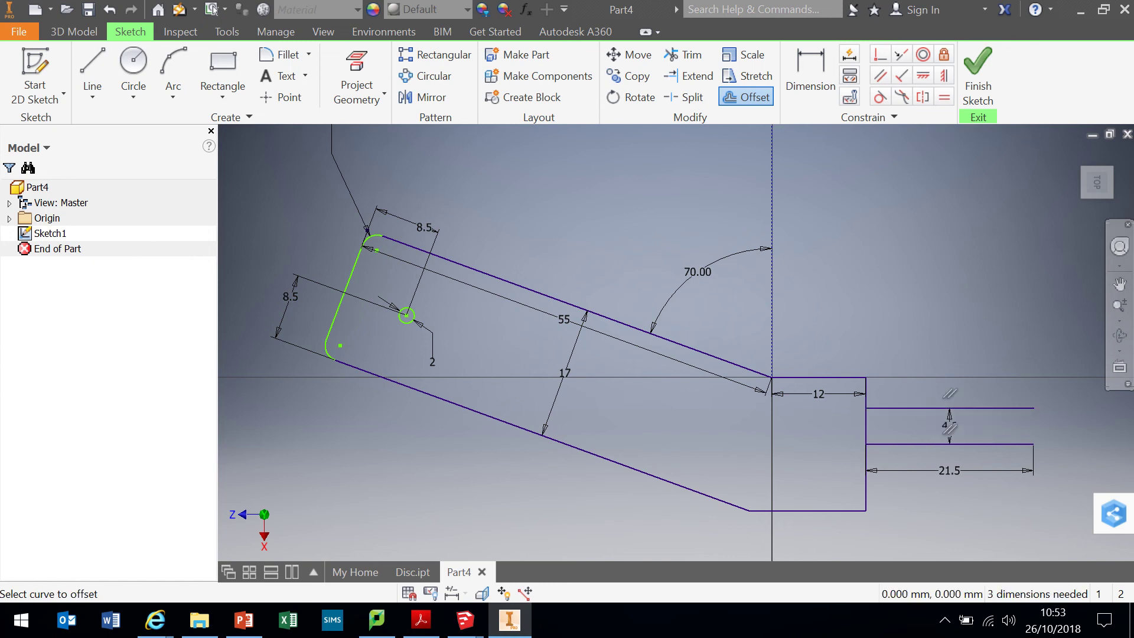
pyautogui.click(968, 443)
pyautogui.write('4.6')
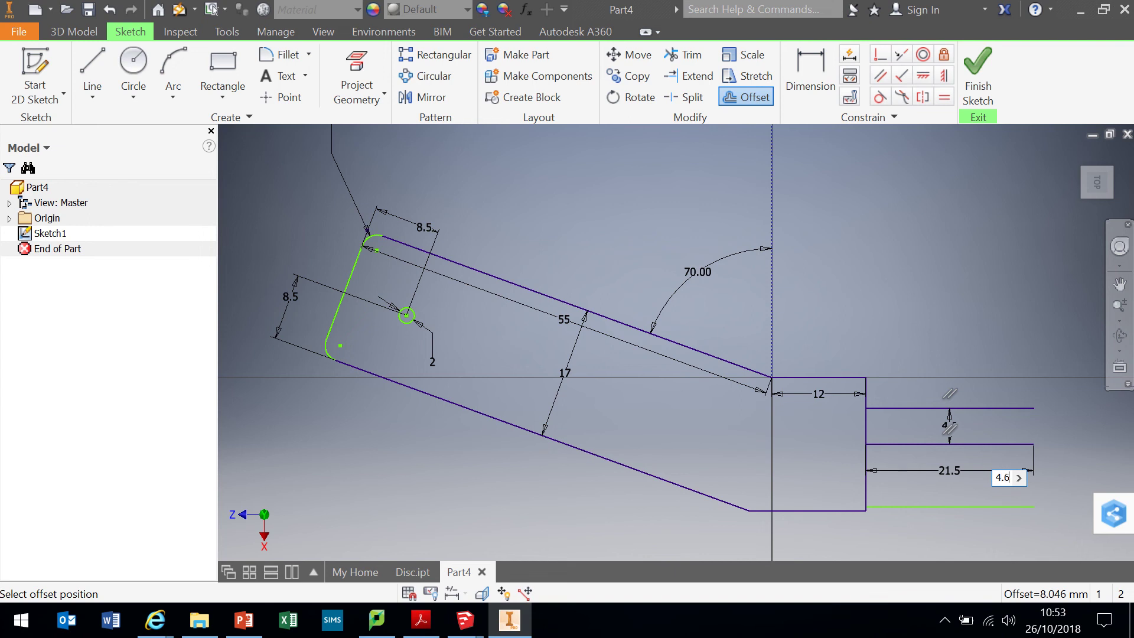
pyautogui.press('Return')
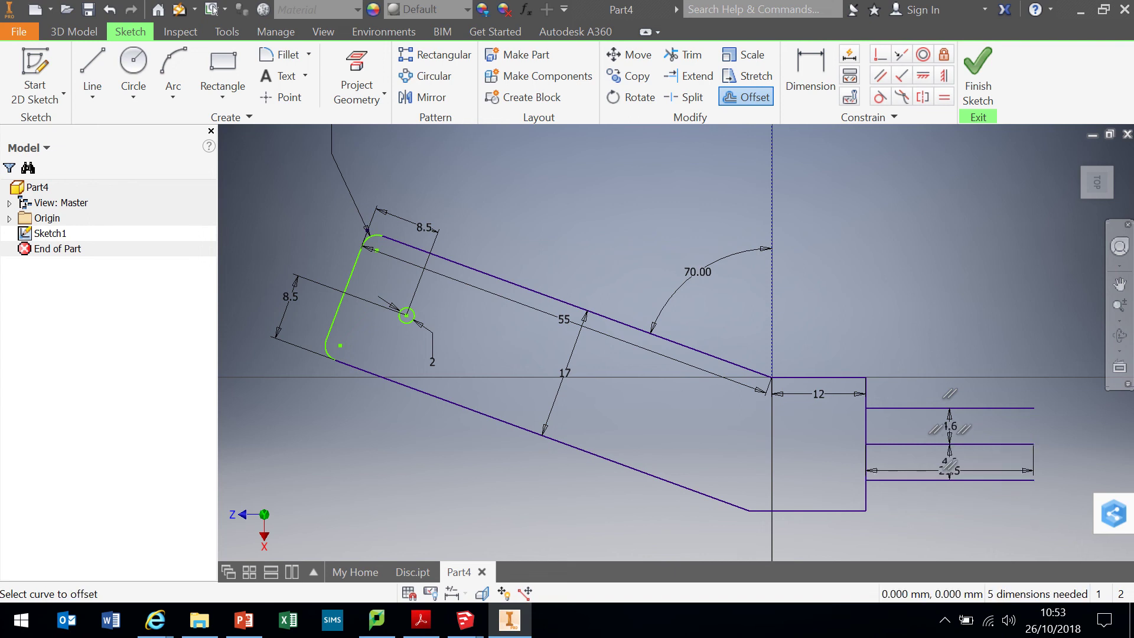
# - Close the narrow tab's right end with a vertical line joining the endpoints of the two offset lines
pyautogui.click(92, 72)
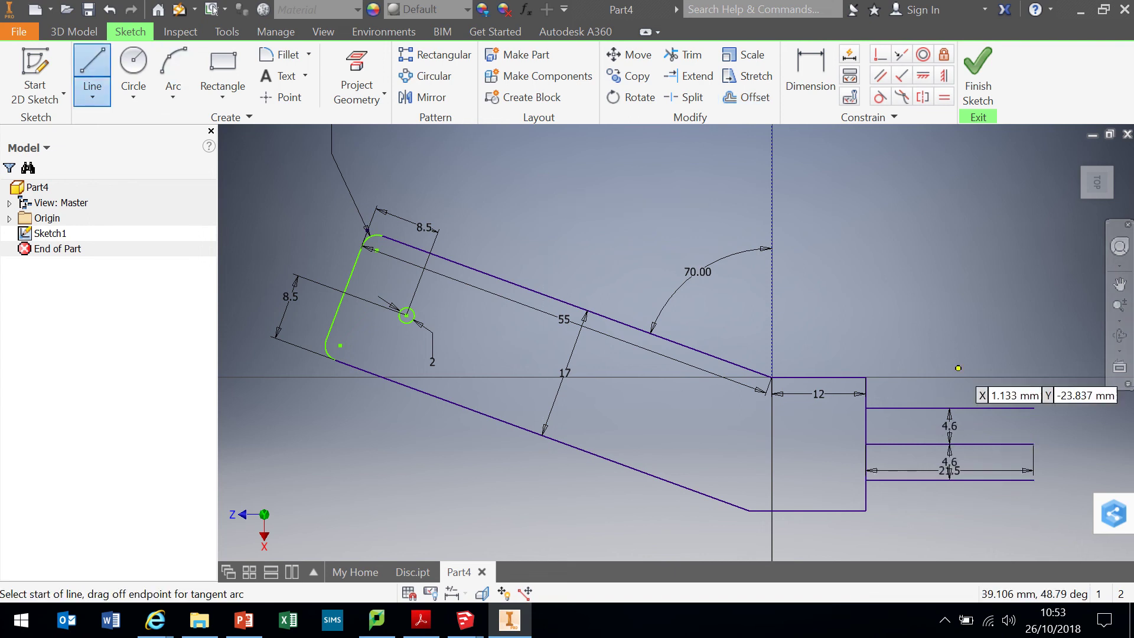
pyautogui.click(1033, 409)
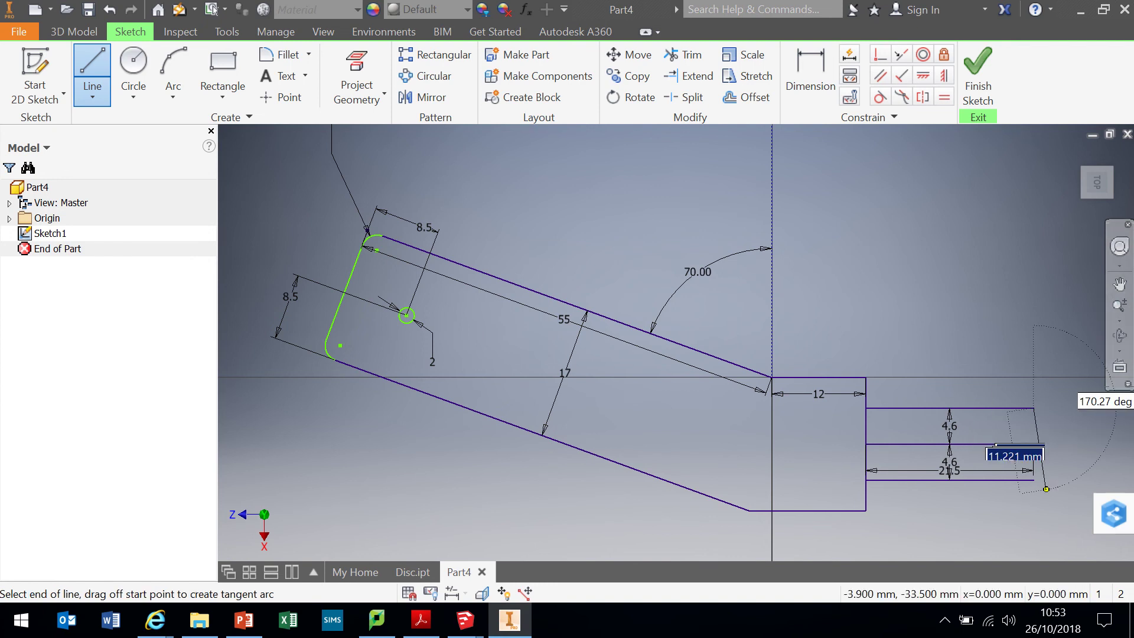
pyautogui.click(1033, 480)
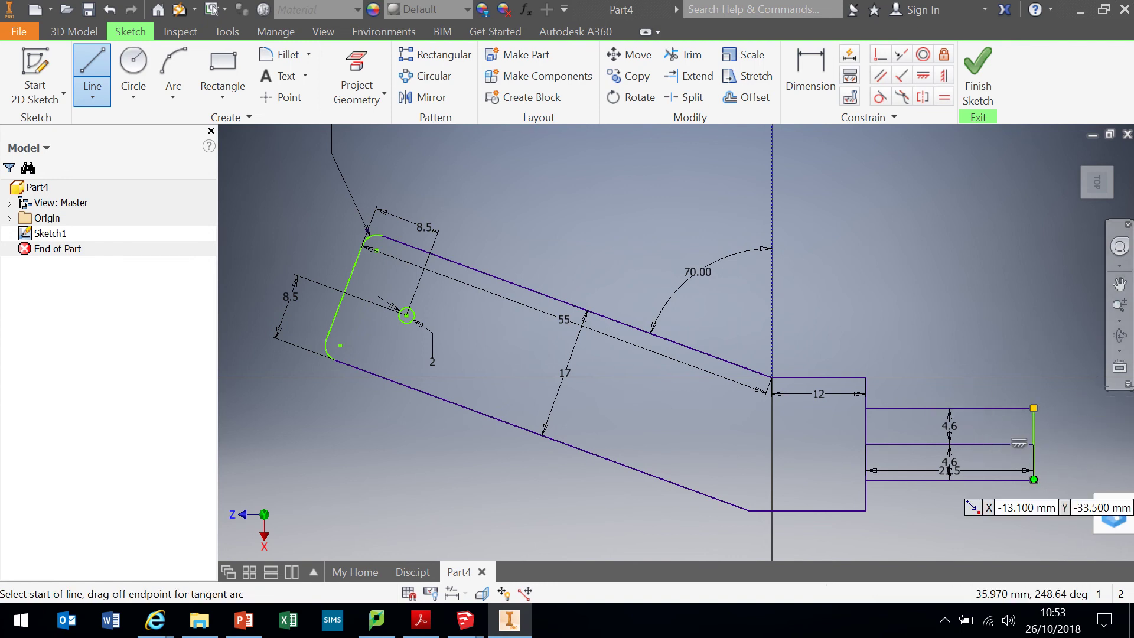
pyautogui.rightClick(992, 479)
pyautogui.click(1046, 480)
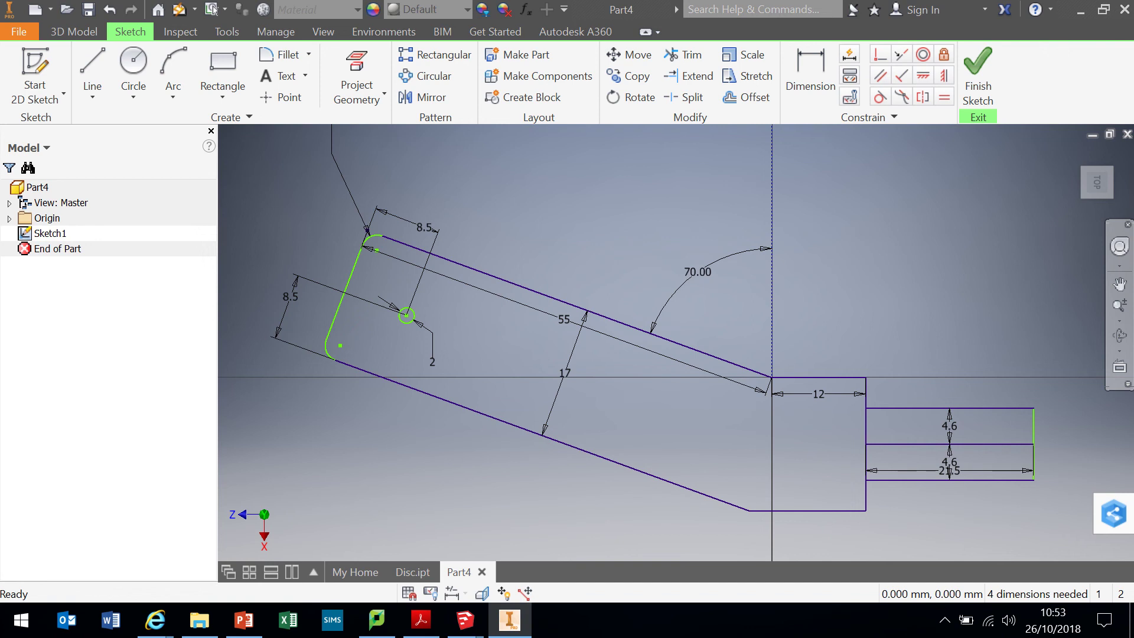
# - Draw a 4.2 mm diameter circle centred on the narrow tab's horizontal centre line, towards the tab's right end
pyautogui.click(134, 65)
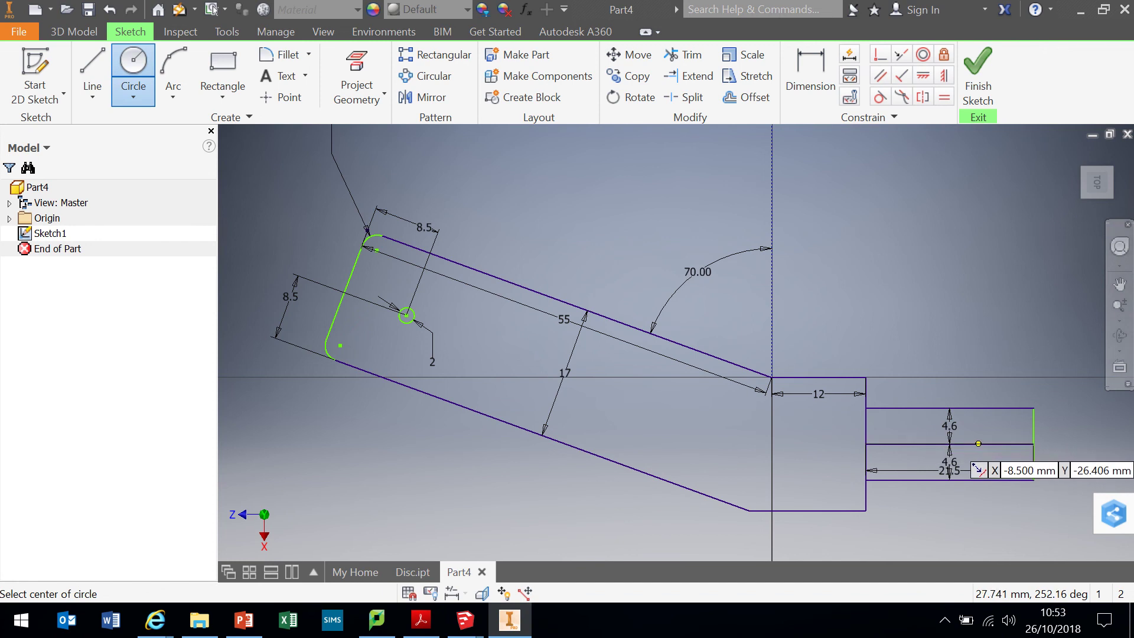
pyautogui.click(978, 443)
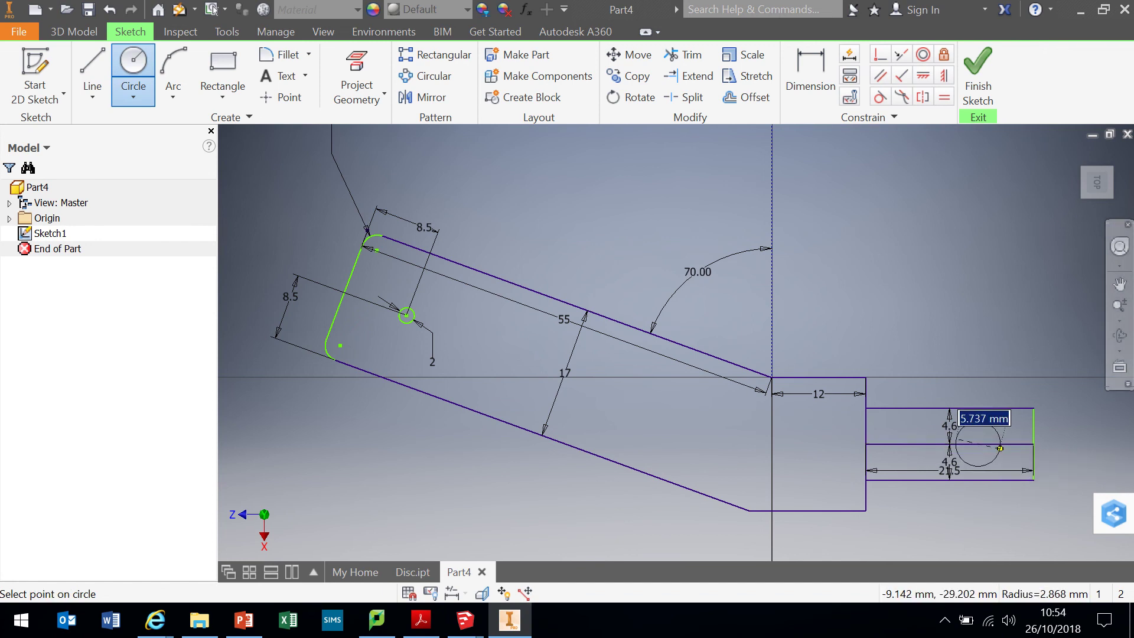
pyautogui.write('4.2')
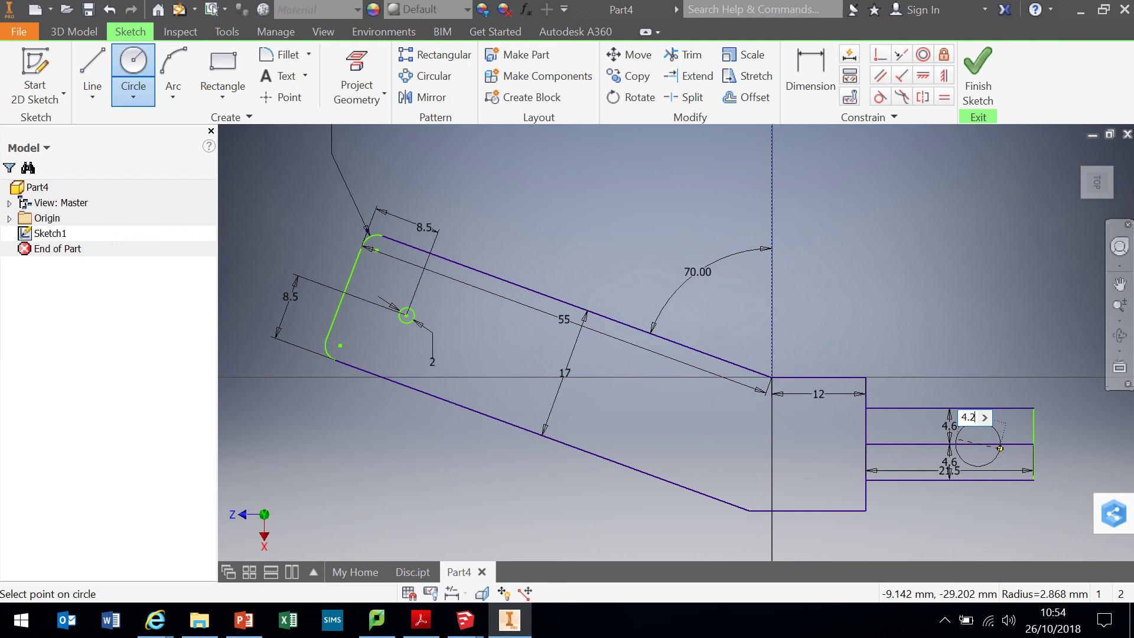
pyautogui.press('Return')
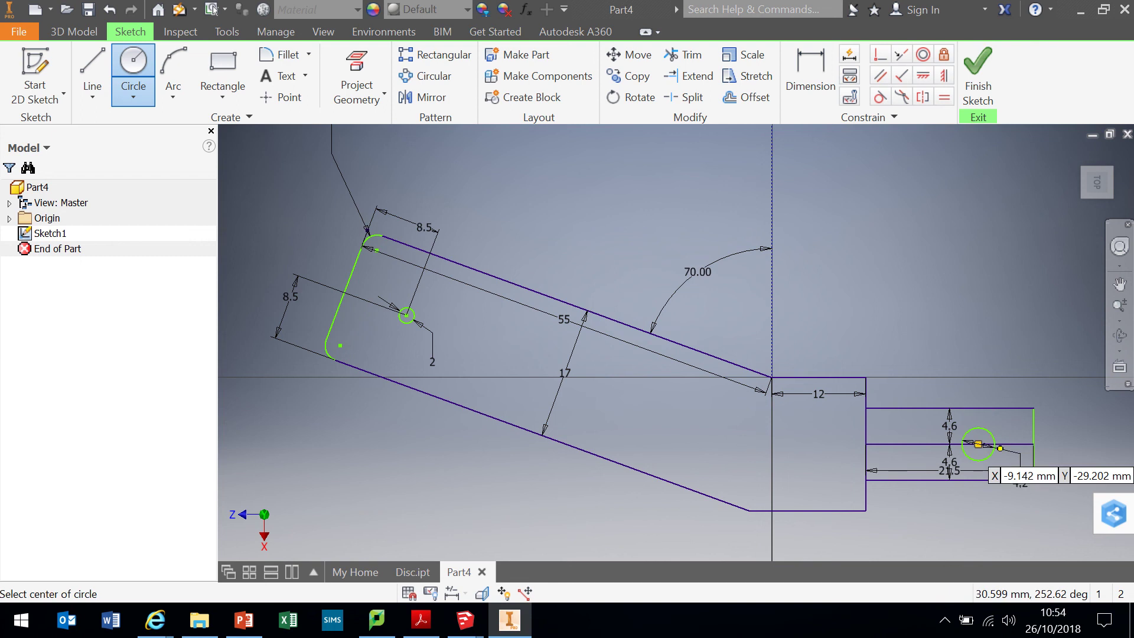
pyautogui.rightClick(964, 272)
pyautogui.click(1020, 269)
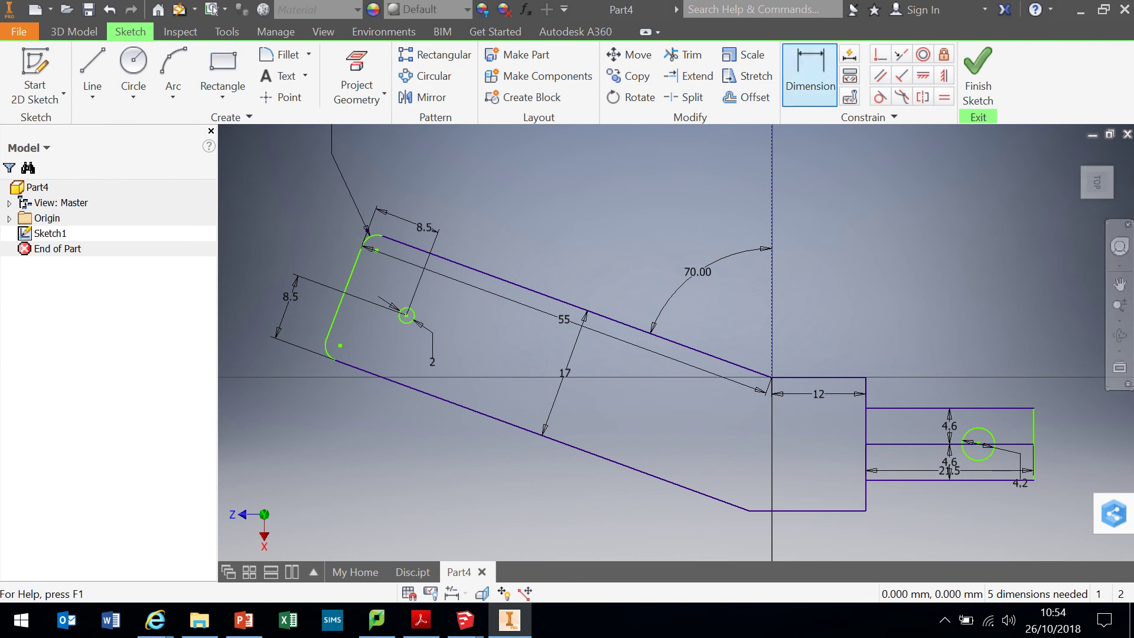
# - Dimension the tab circle's centre 5.9 mm horizontally from the tab's right end
pyautogui.click(810, 74)
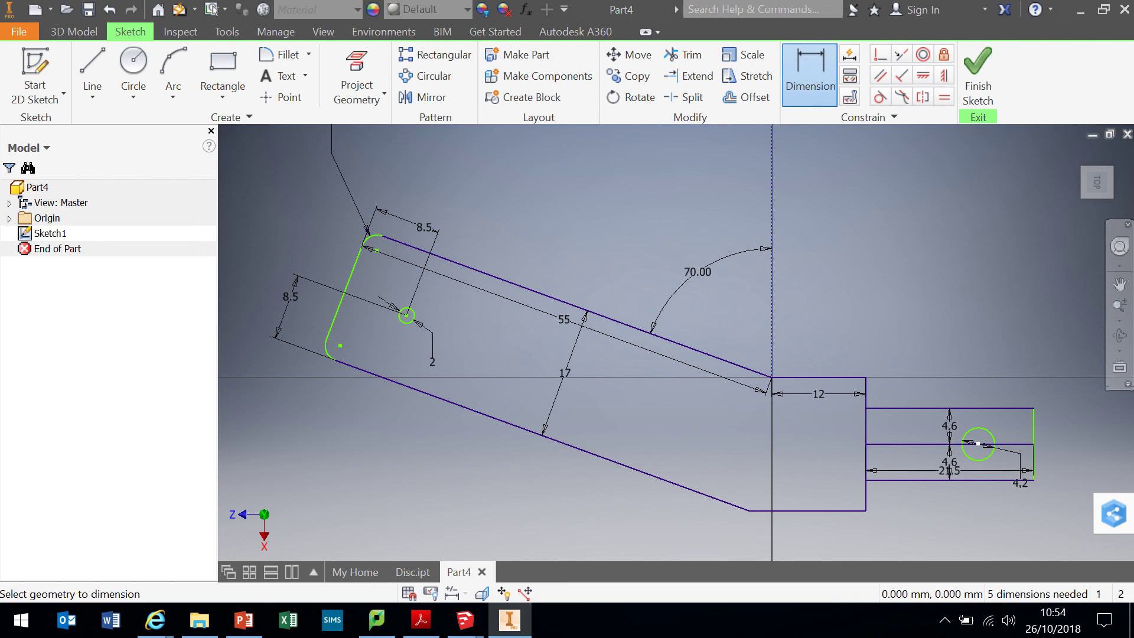
pyautogui.click(1033, 417)
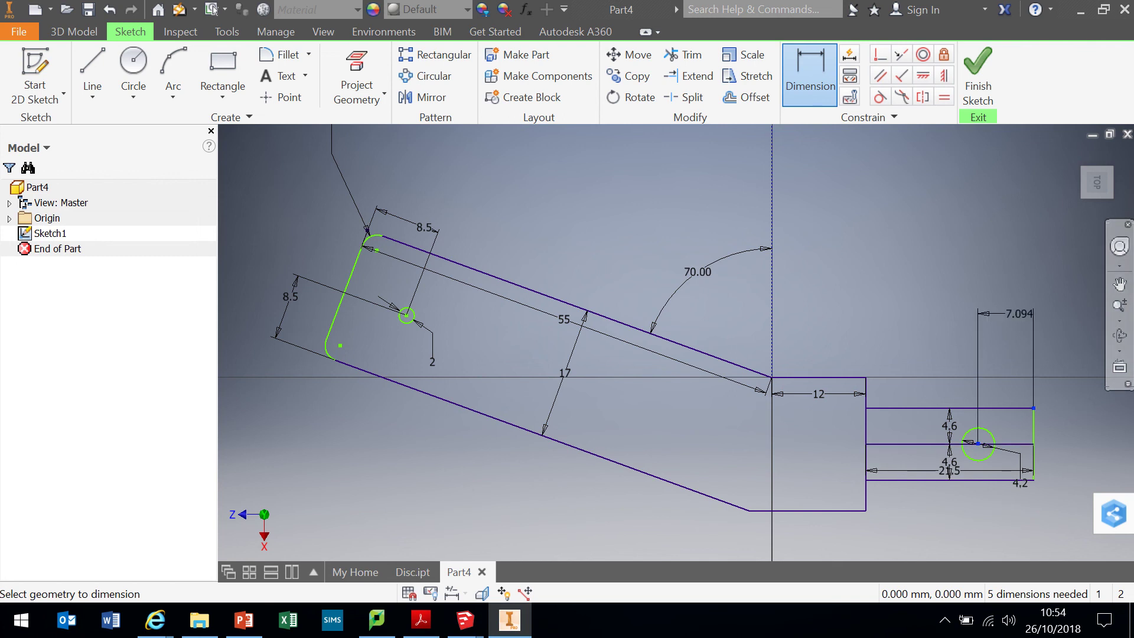
pyautogui.click(1018, 305)
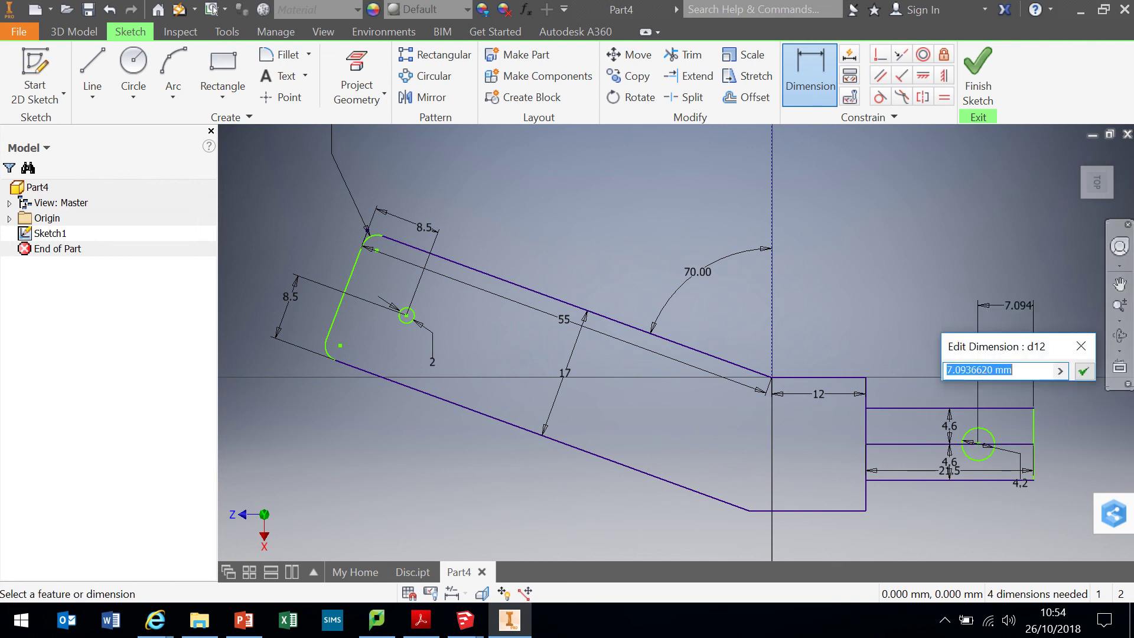
pyautogui.write('5.9')
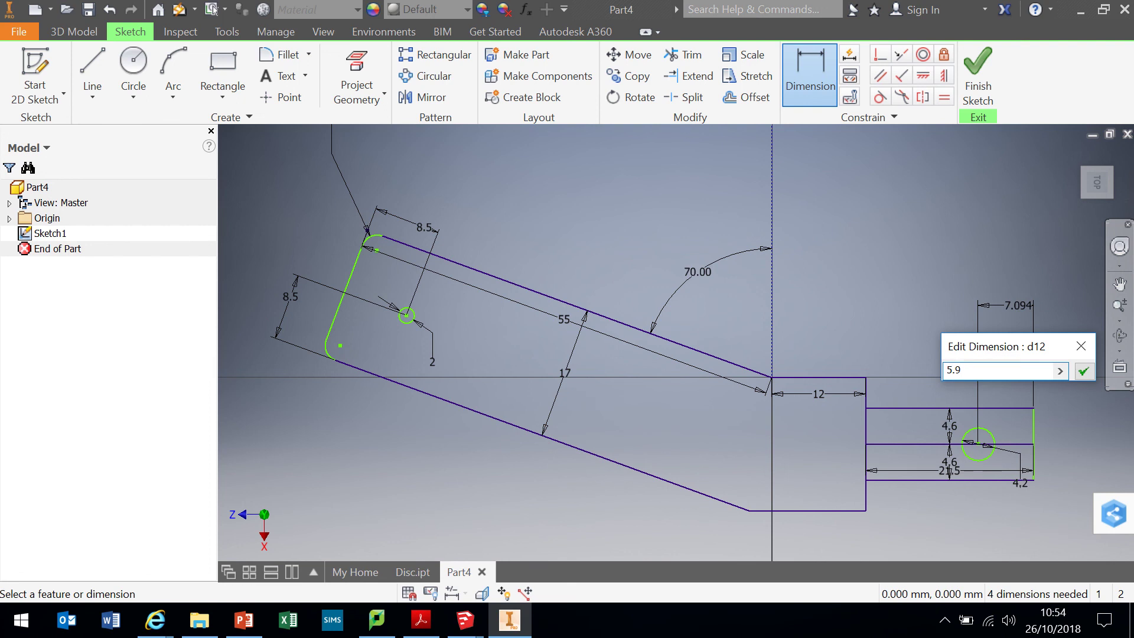
pyautogui.press('Return')
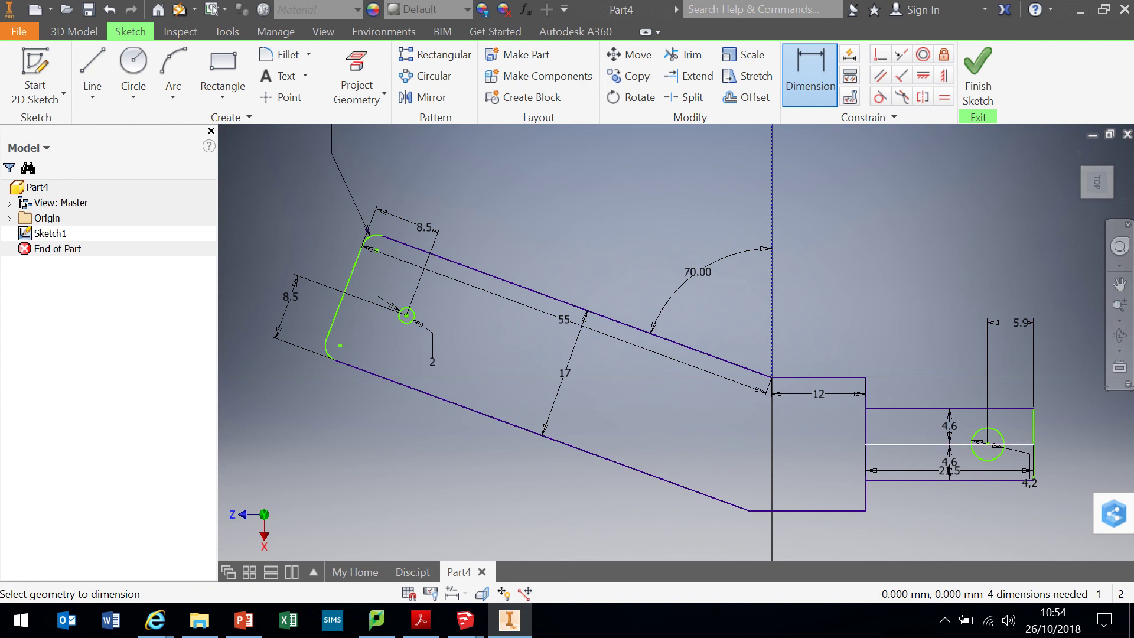
# - Delete the horizontal centre line running through the narrow tab
pyautogui.click(919, 444)
pyautogui.press('Escape')
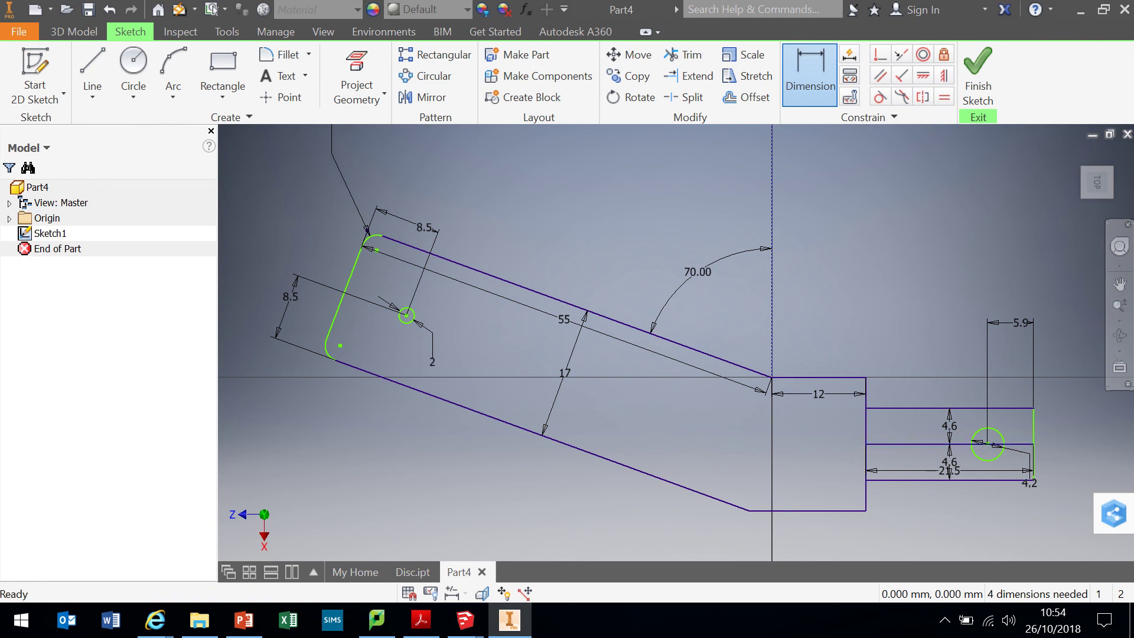
pyautogui.click(919, 444)
pyautogui.press('Delete')
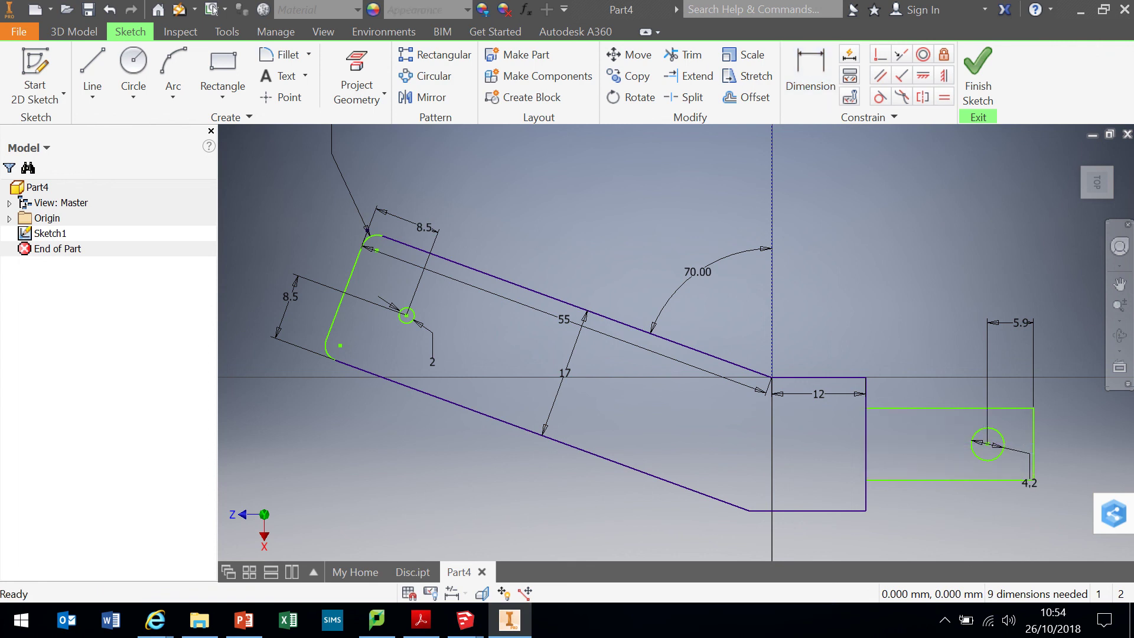
# - Trim away the part of the arm's right vertical edge between the tab's two horizontal lines, joining tab and arm
pyautogui.press('x')
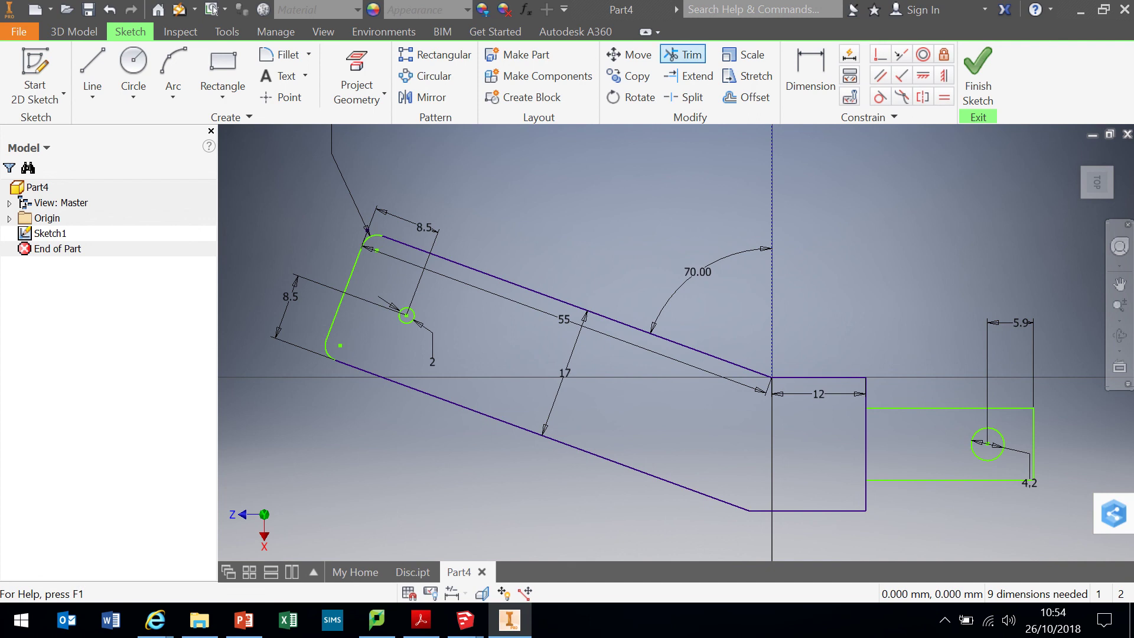
pyautogui.press('Escape')
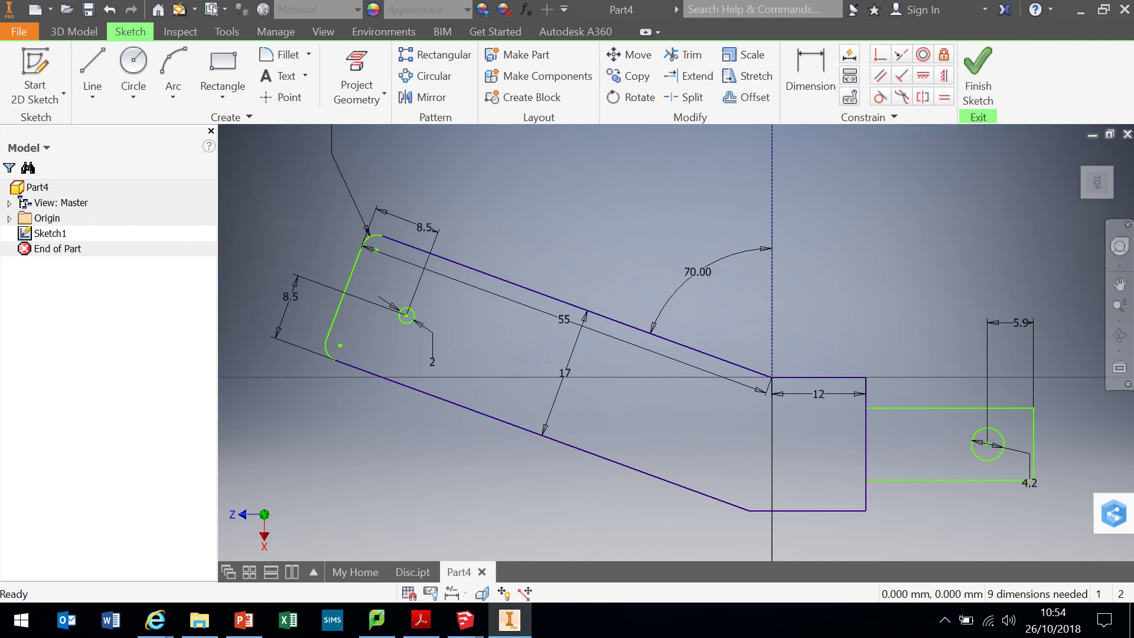
pyautogui.press('x')
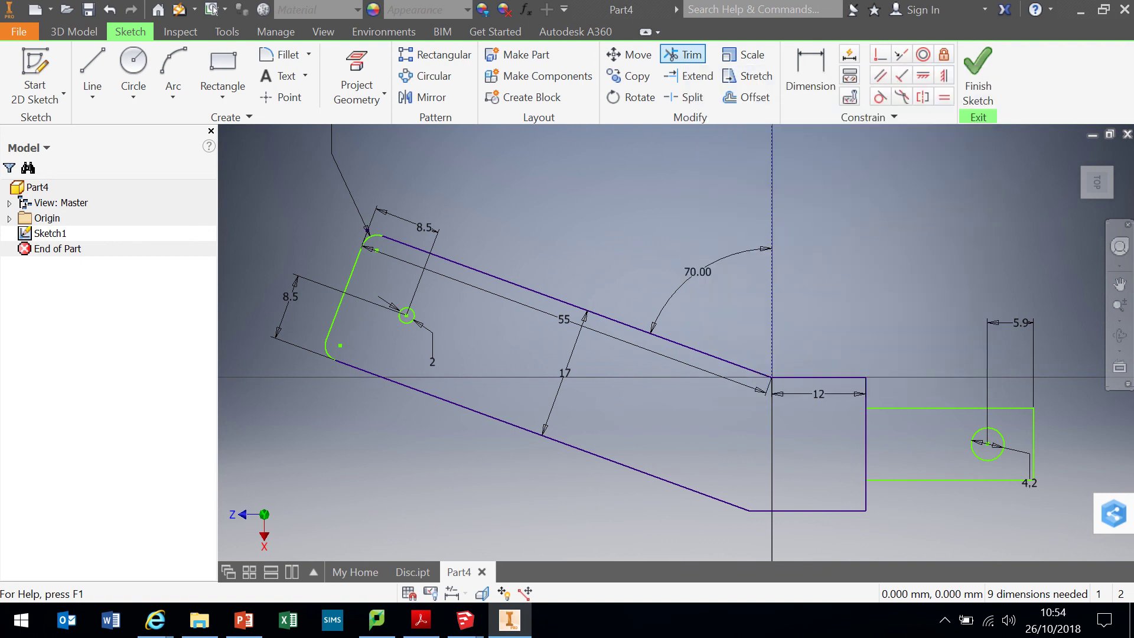
pyautogui.click(682, 55)
pyautogui.click(865, 444)
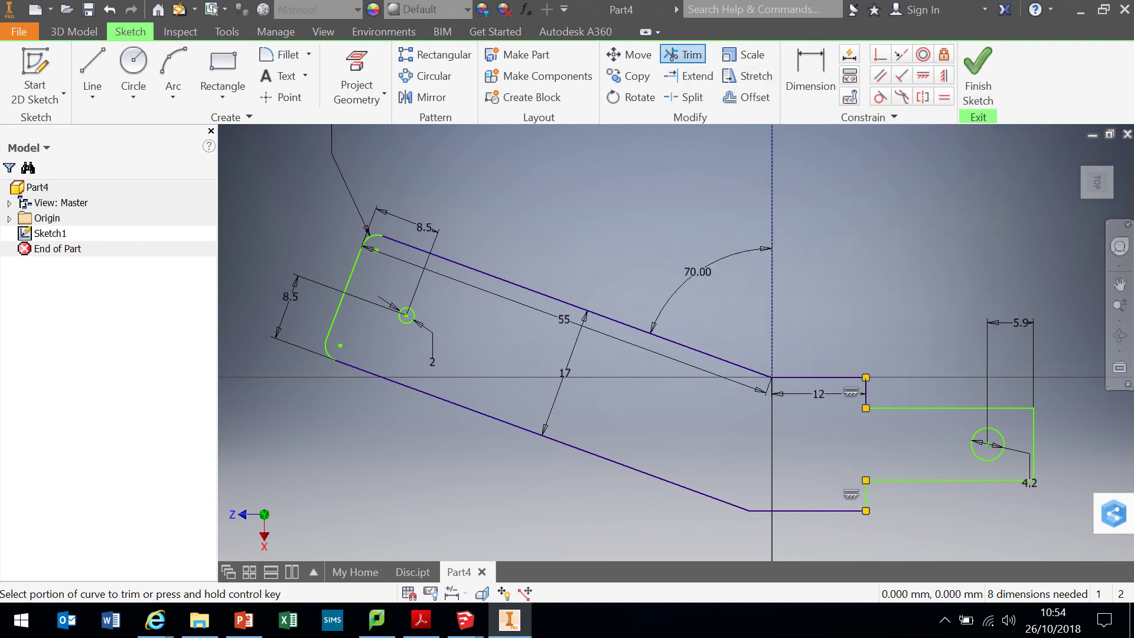
pyautogui.rightClick(925, 238)
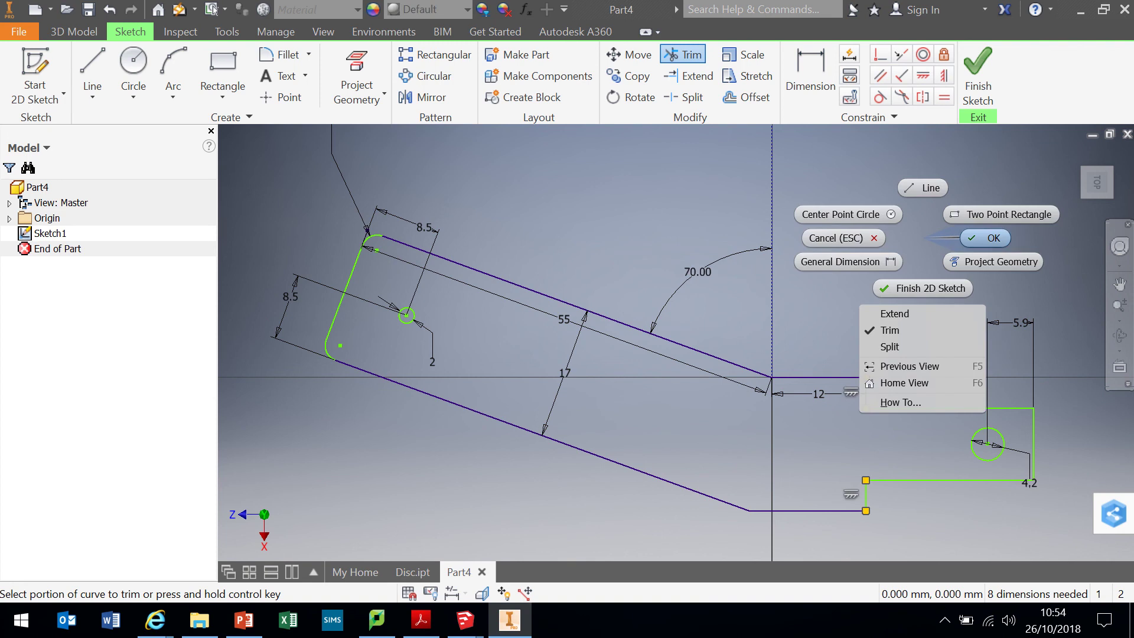
pyautogui.click(990, 238)
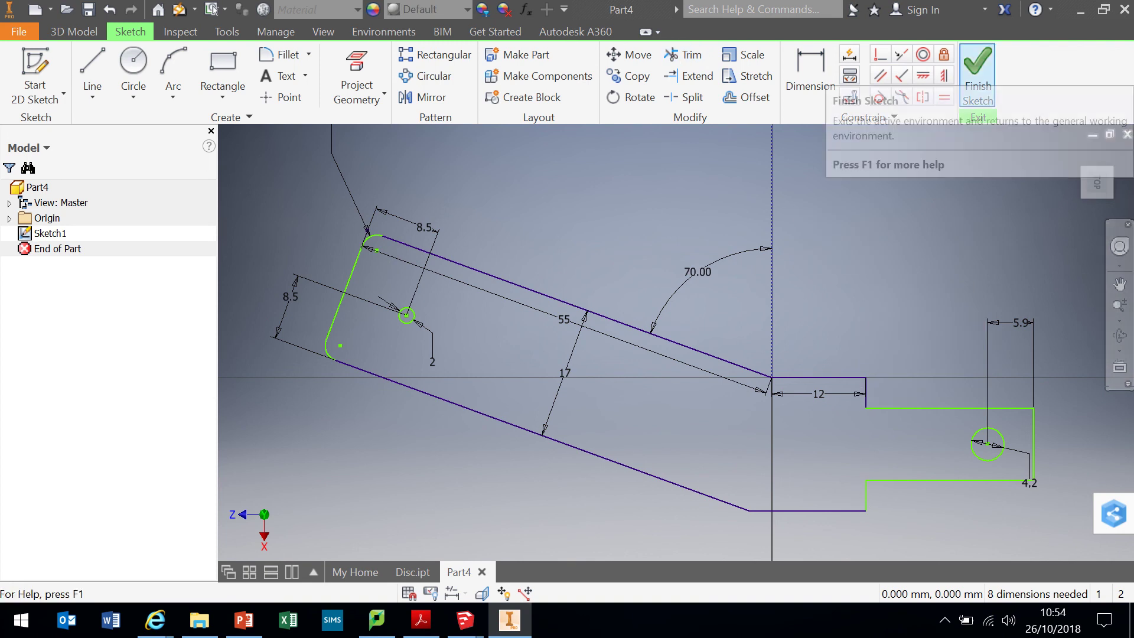
# - Finish the sketch and extrude the arm profile, with both holes left open, to a thickness of 1.5 mm
pyautogui.click(978, 65)
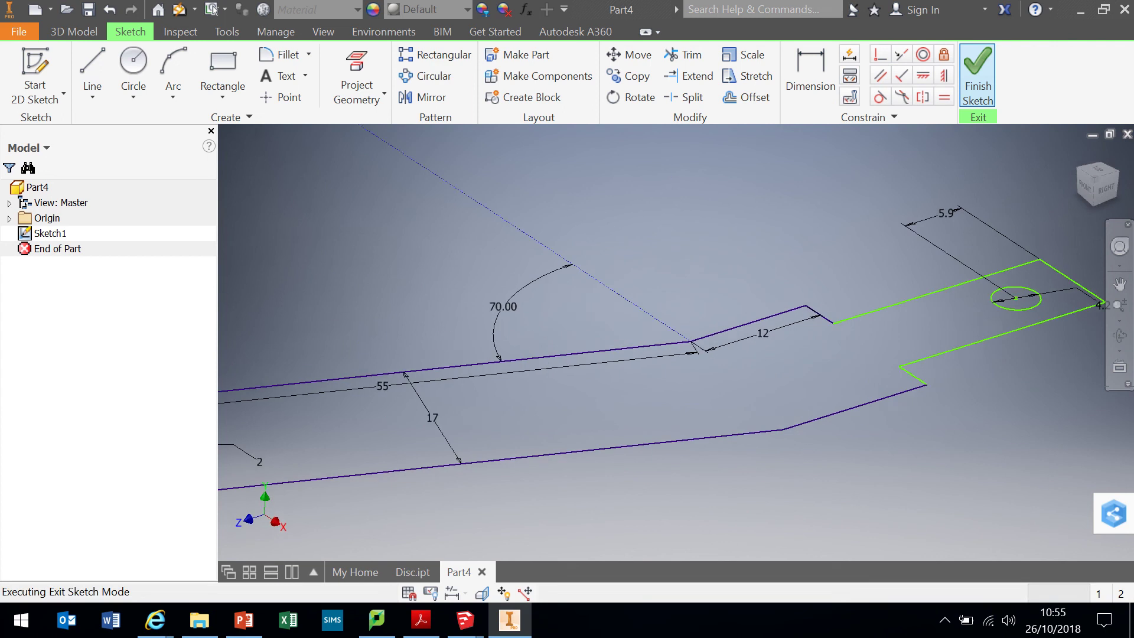
pyautogui.click(1119, 304)
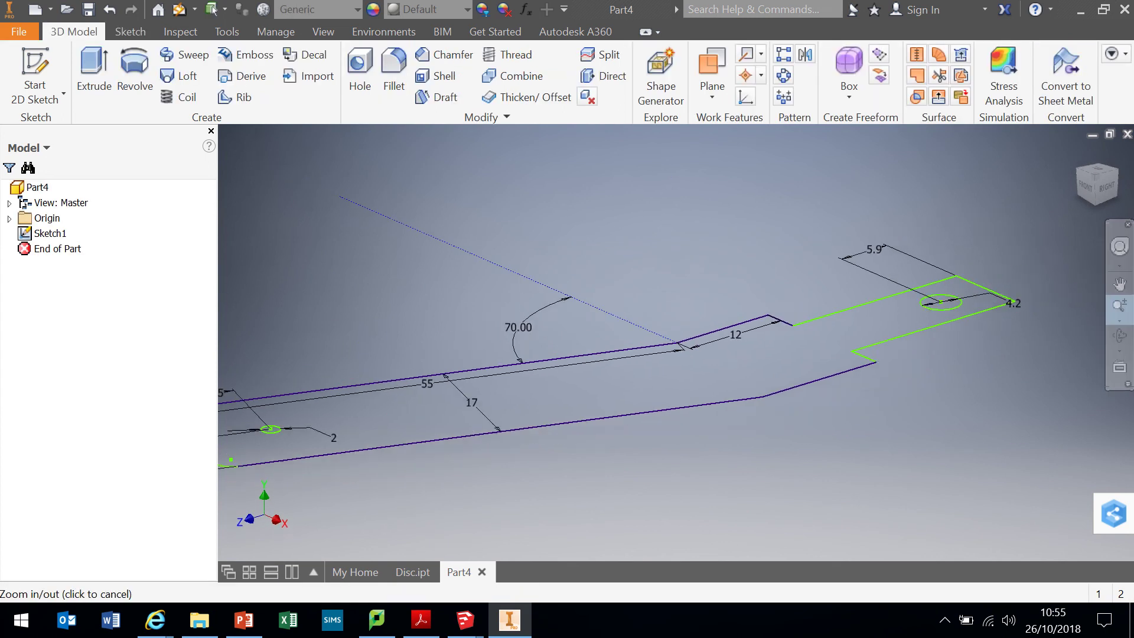
pyautogui.rightClick(803, 228)
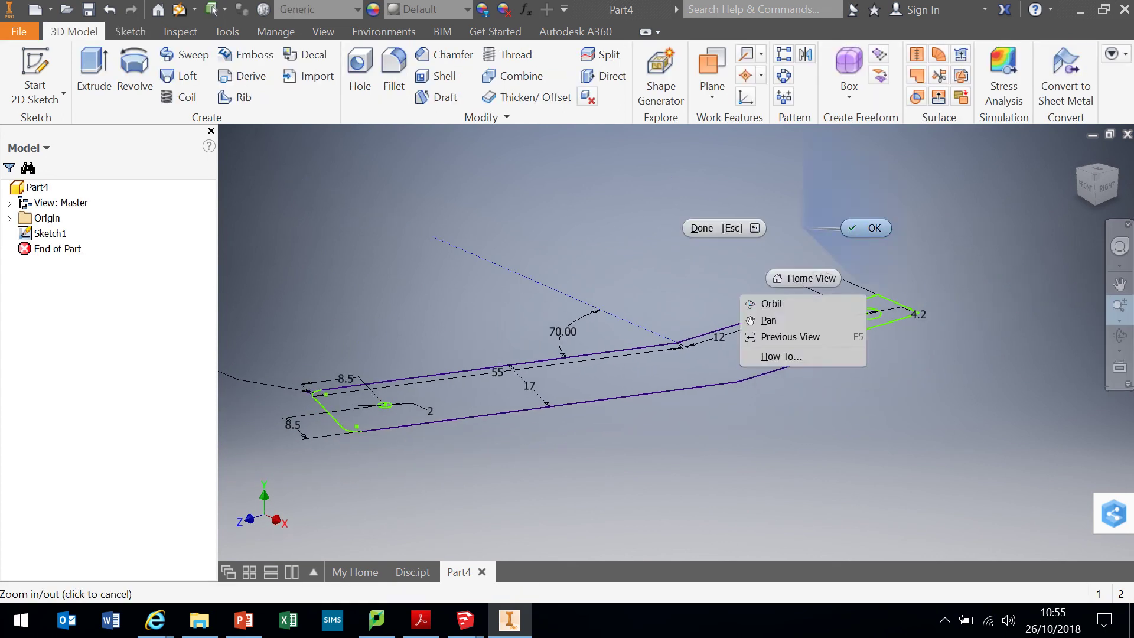
pyautogui.click(864, 228)
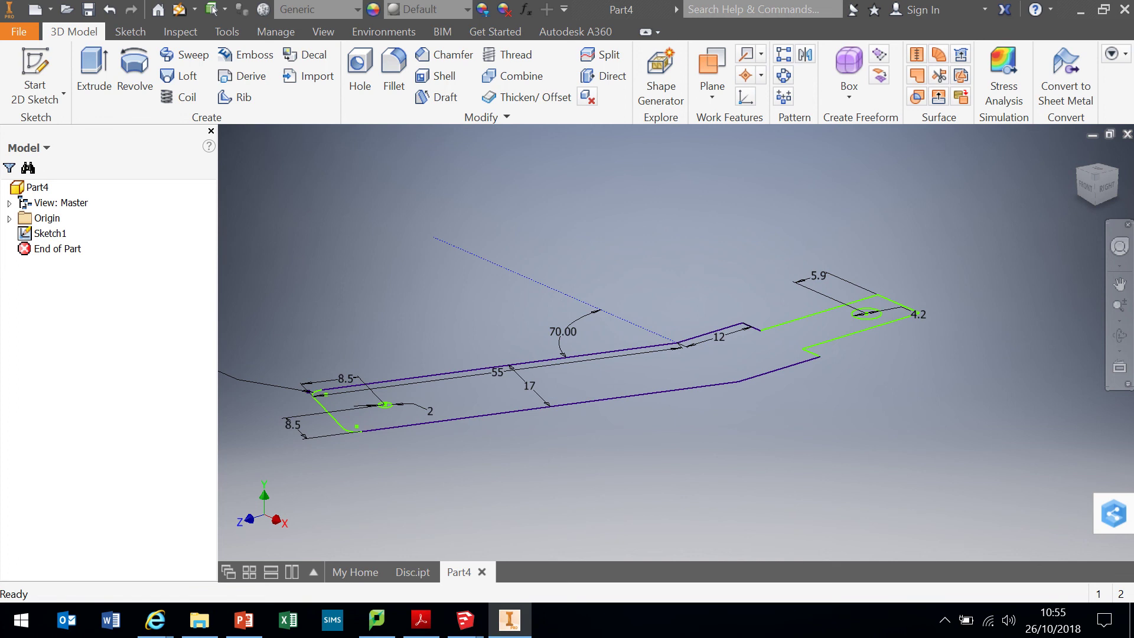
pyautogui.click(94, 74)
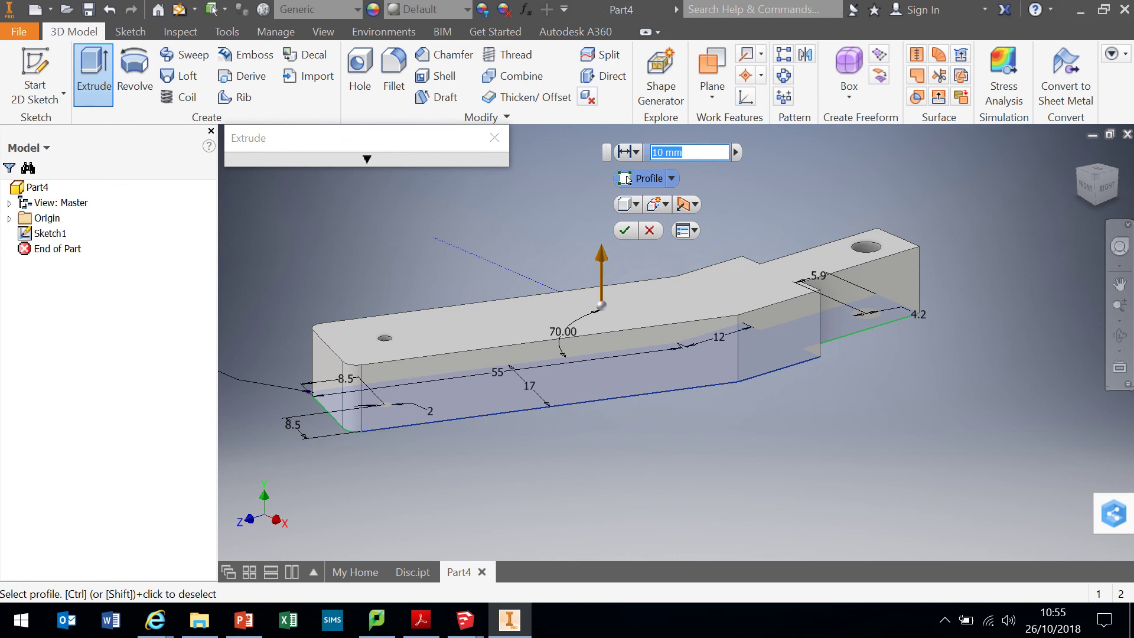
pyautogui.moveTo(666, 152); pyautogui.dragTo(652, 153)
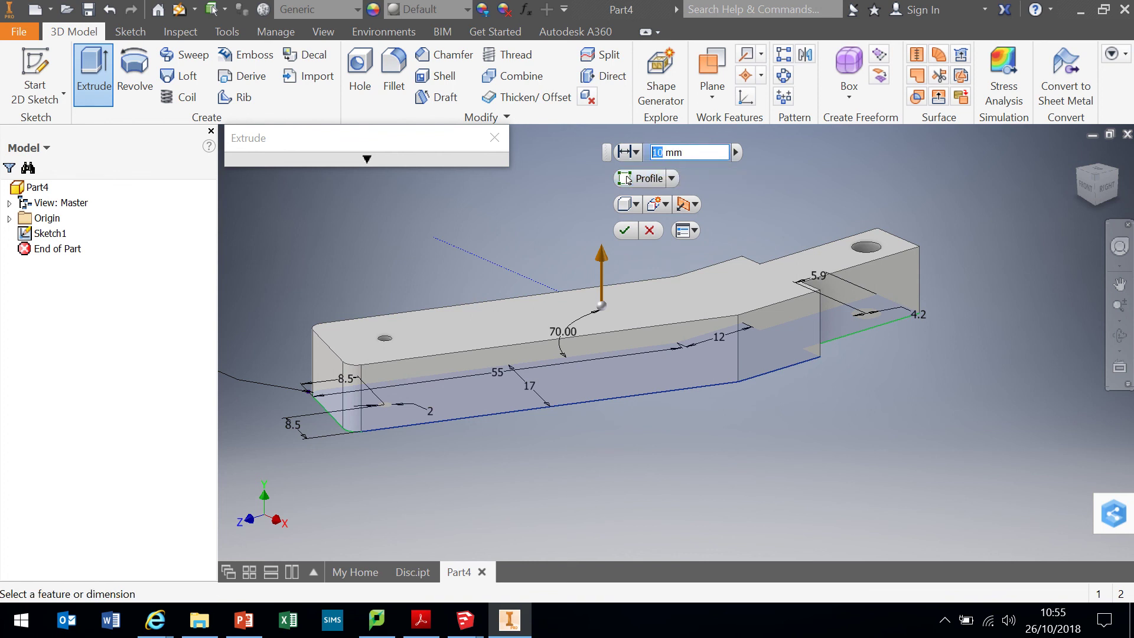
pyautogui.write('1.5')
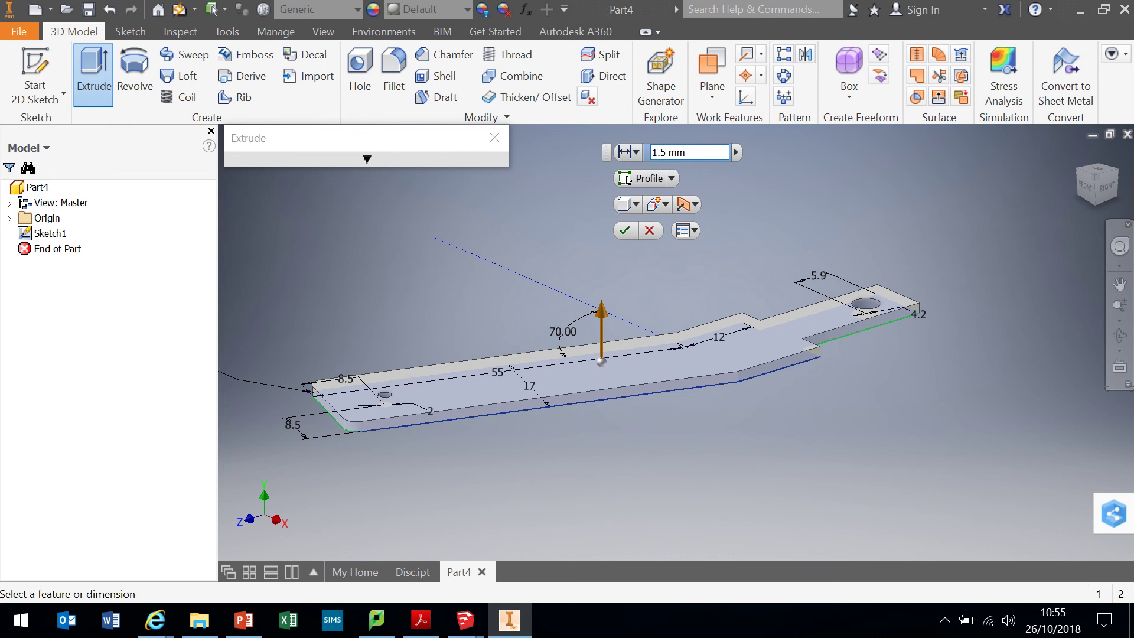
pyautogui.press('Return')
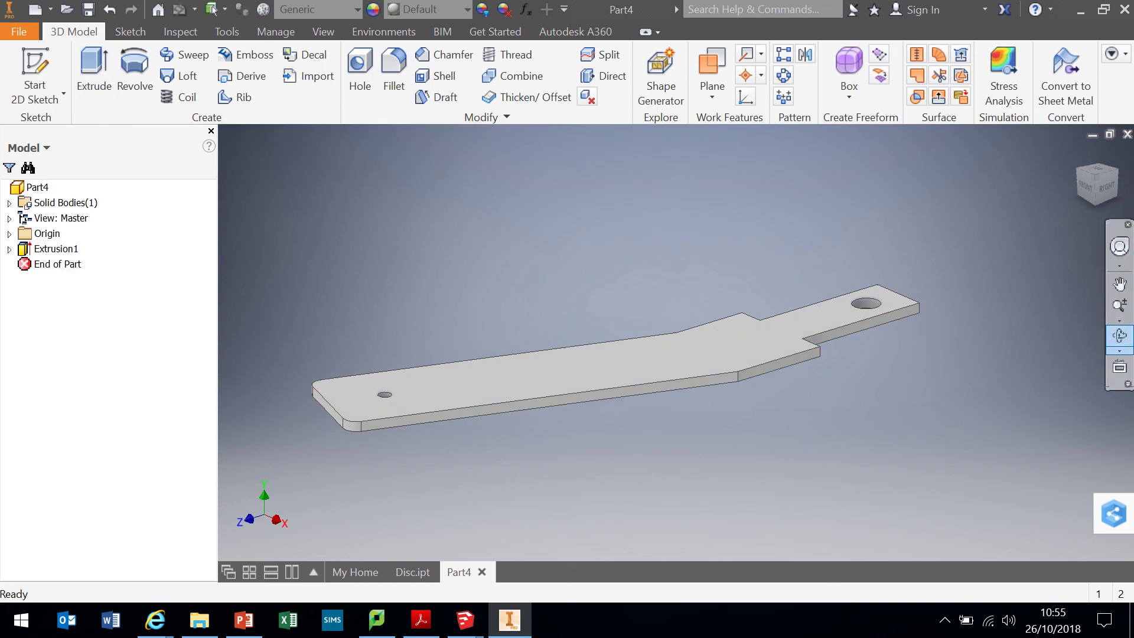
# - Inspect the whole extruded arm from a different viewing angle
pyautogui.click(1120, 336)
pyautogui.moveTo(744, 367); pyautogui.dragTo(558, 407)
pyautogui.click(1120, 306)
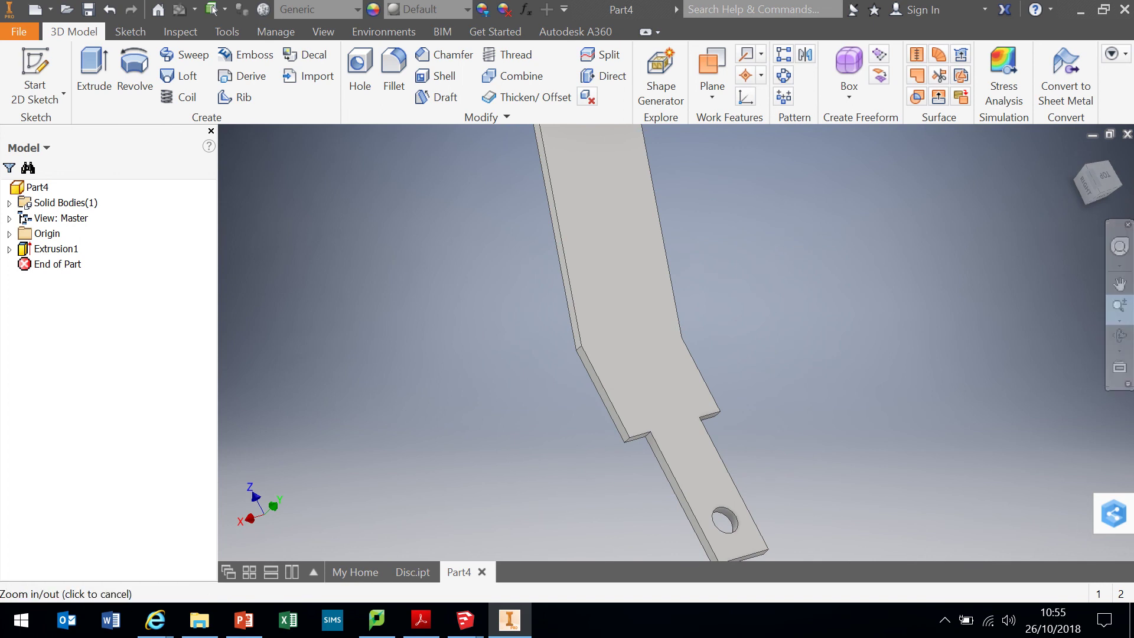
pyautogui.moveTo(738, 402); pyautogui.dragTo(739, 271)
pyautogui.rightClick(811, 357)
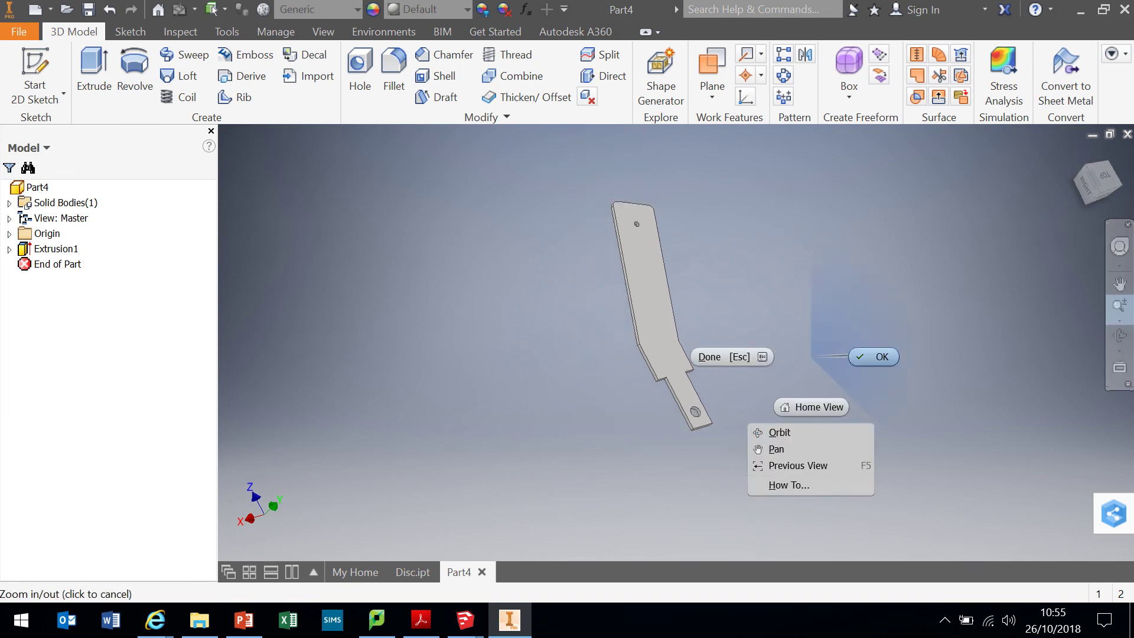
pyautogui.click(871, 356)
# - Save the part as Arm in the Pizza Cutter folder as an Autodesk Inventor part
pyautogui.moveTo(524, 2)
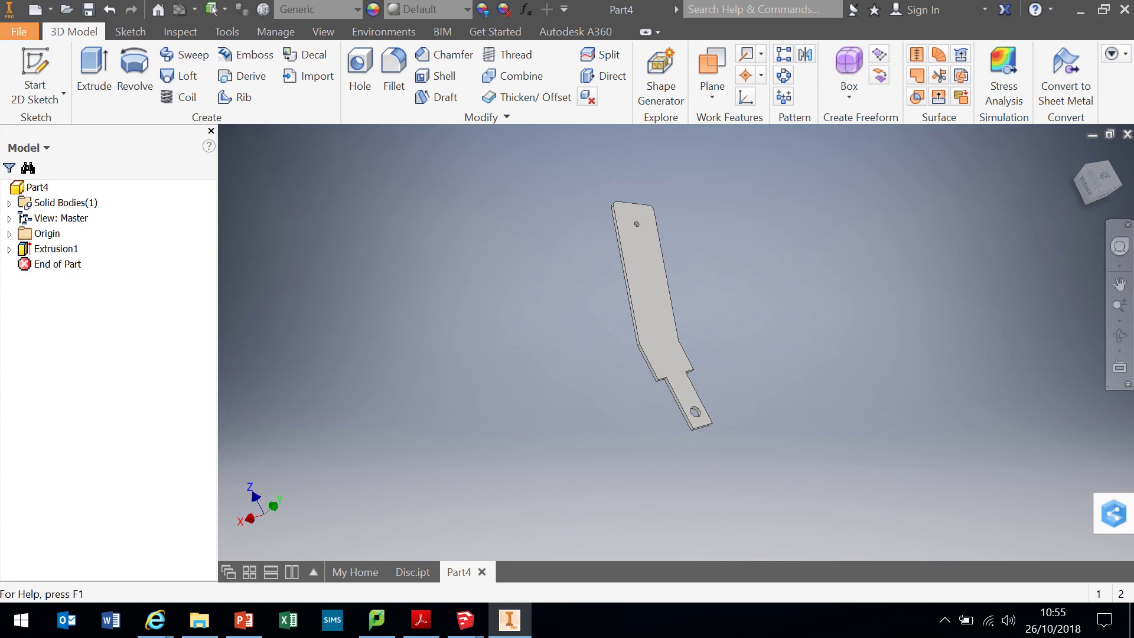
pyautogui.click(19, 31)
pyautogui.click(59, 218)
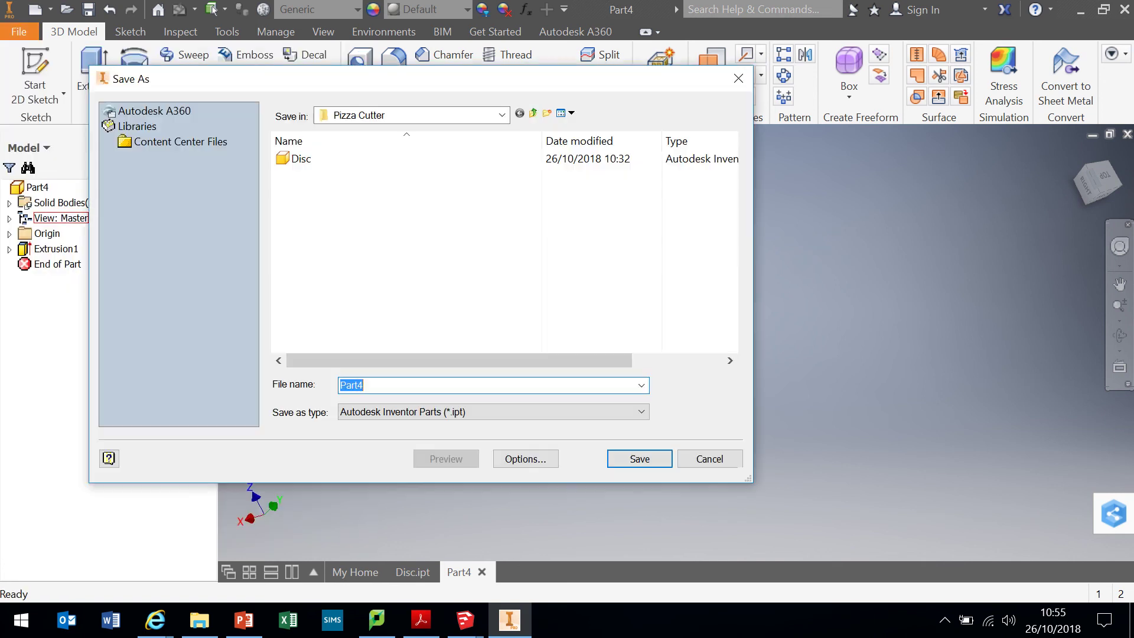
pyautogui.write('Arm')
pyautogui.press('Return')
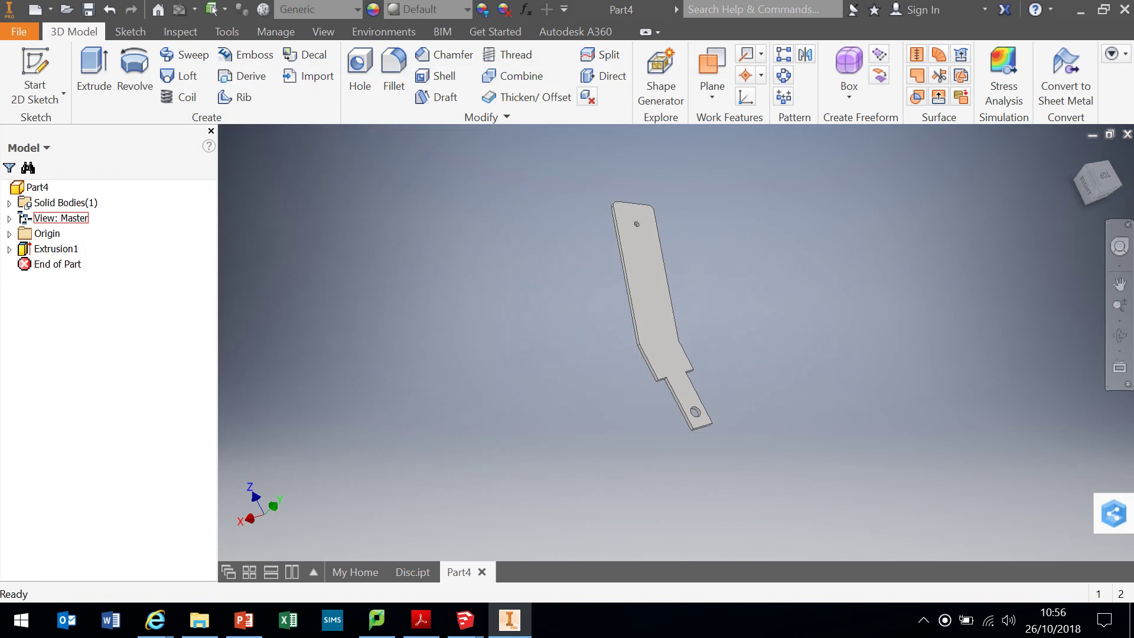